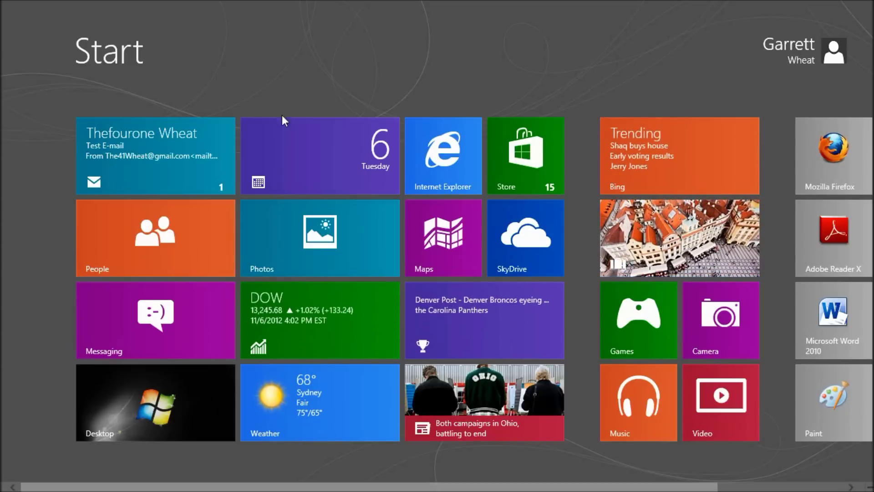
# Switch from the Start screen to the desktop using the Desktop tile.
pyautogui.click(169, 388)
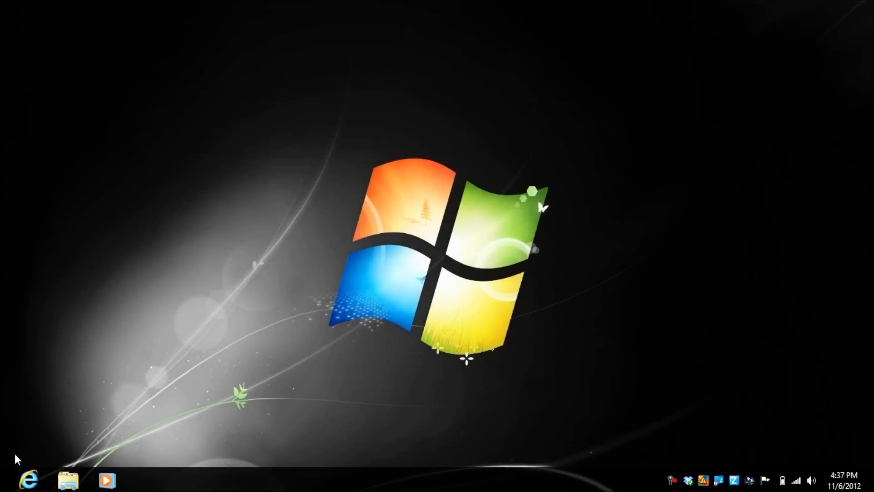
# Return to the Start screen through the bottom-left corner's Start thumbnail.
pyautogui.moveTo(1, 491)
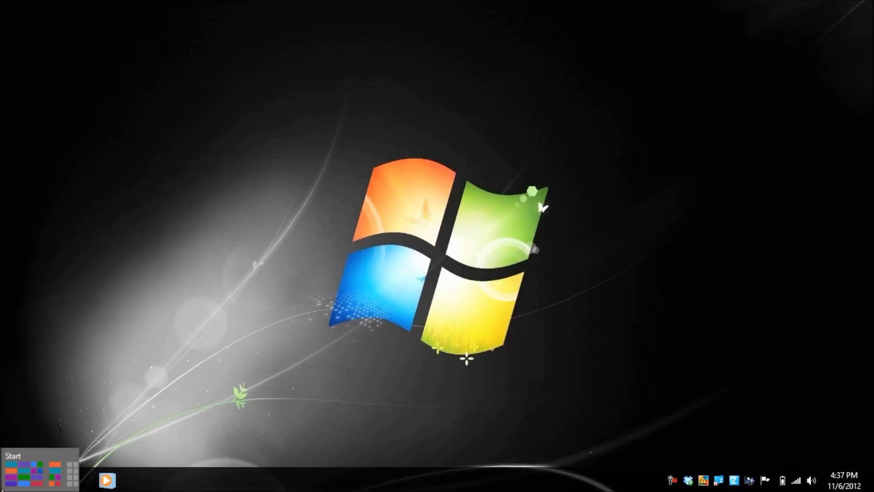
pyautogui.click(2, 489)
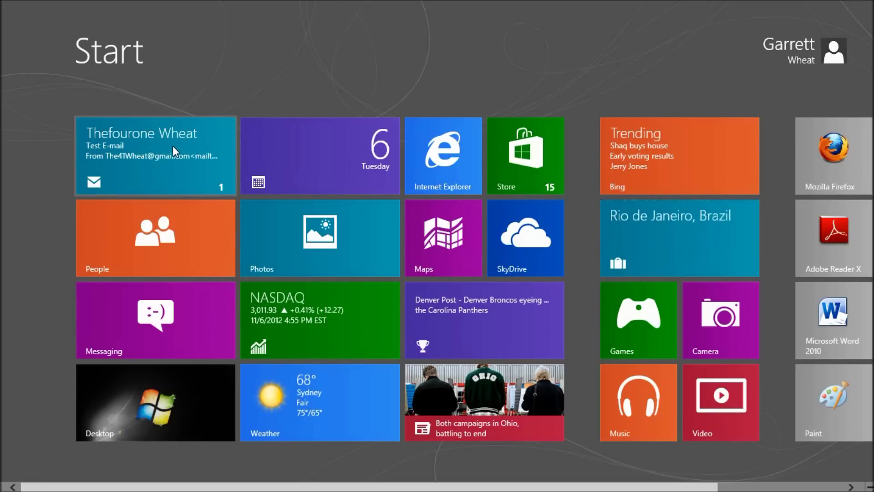
# Shrink the Mail tile to small, widen it again, and turn its live tile off.
pyautogui.rightClick(152, 158)
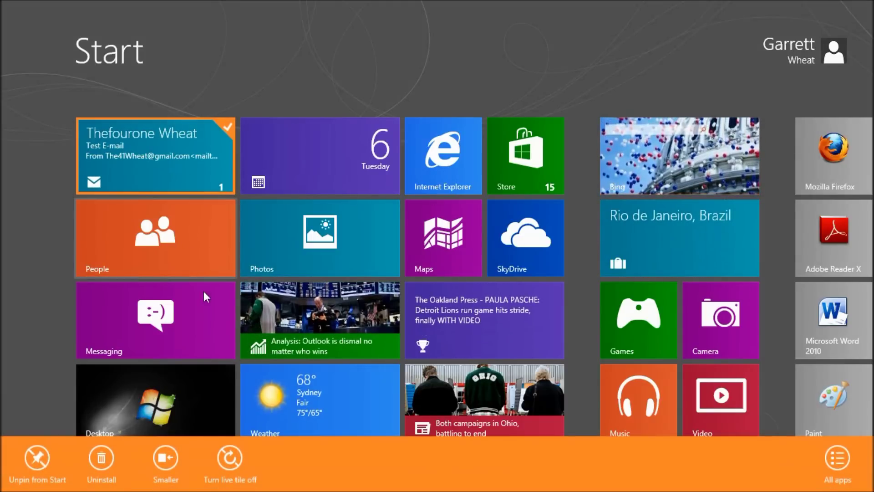
pyautogui.click(162, 457)
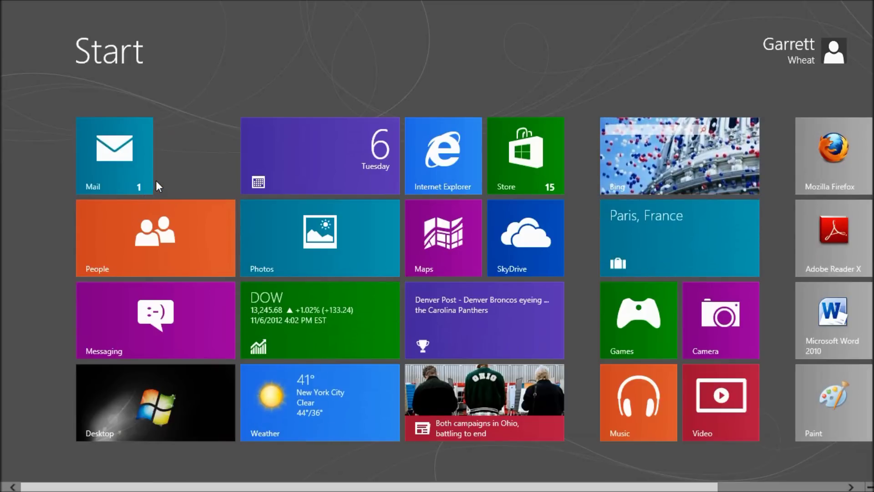
pyautogui.rightClick(134, 152)
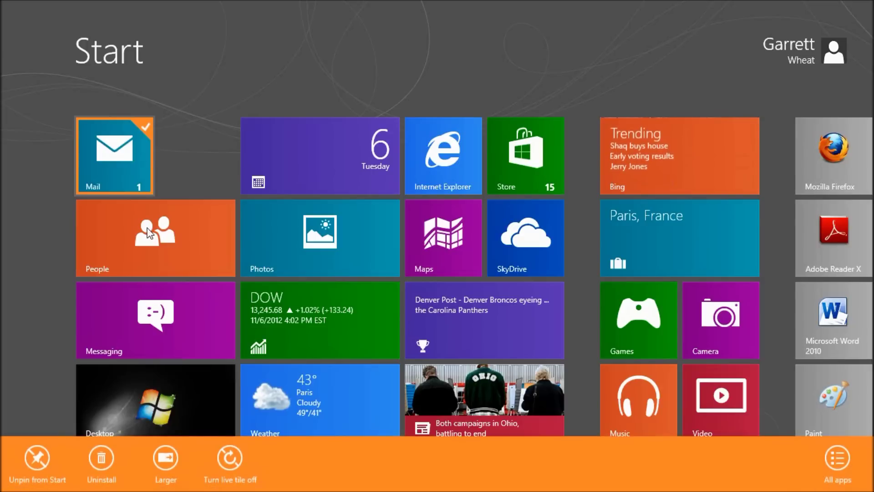
pyautogui.click(168, 457)
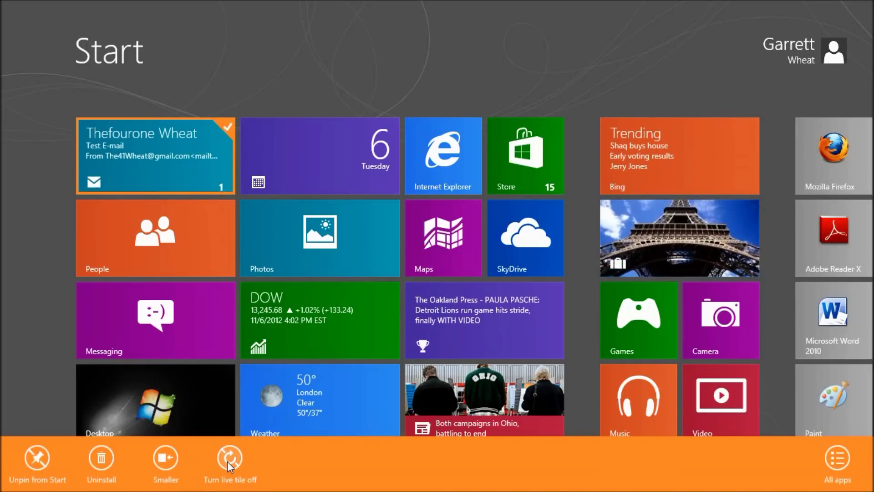
pyautogui.click(228, 460)
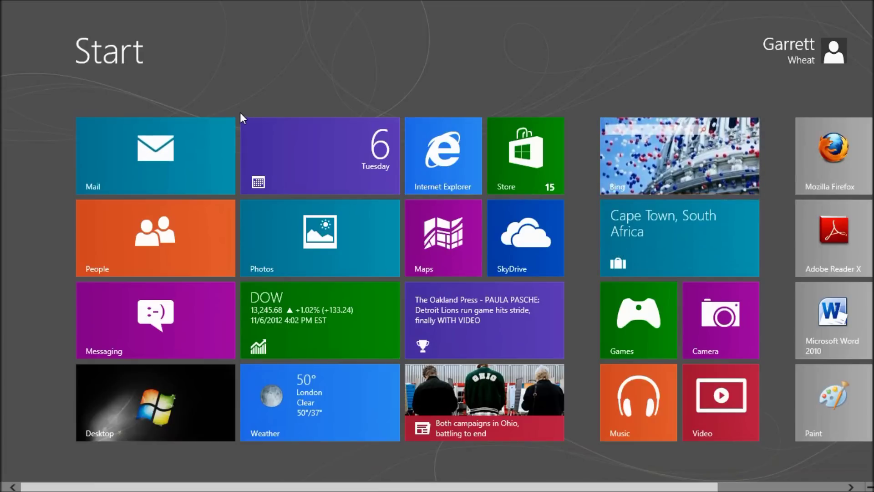
pyautogui.rightClick(191, 134)
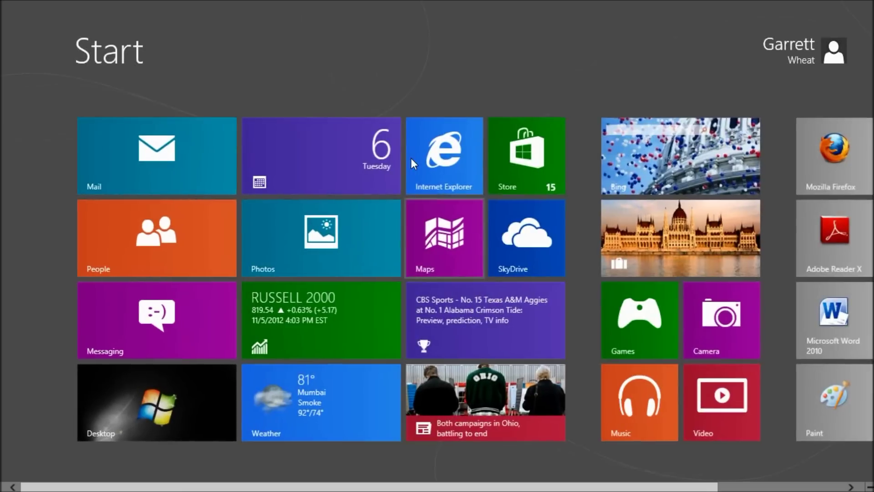
# Open Calendar to view November 2012, then switch to the desktop from Start.
pyautogui.click(338, 144)
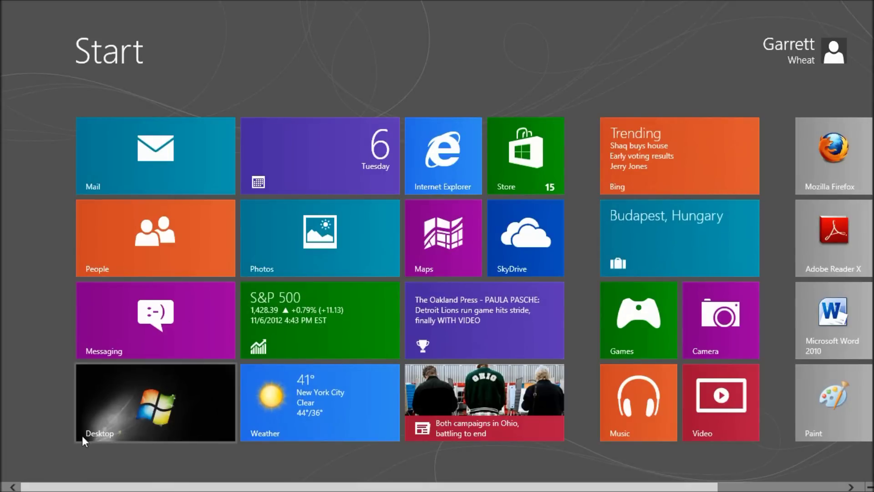
pyautogui.click(136, 427)
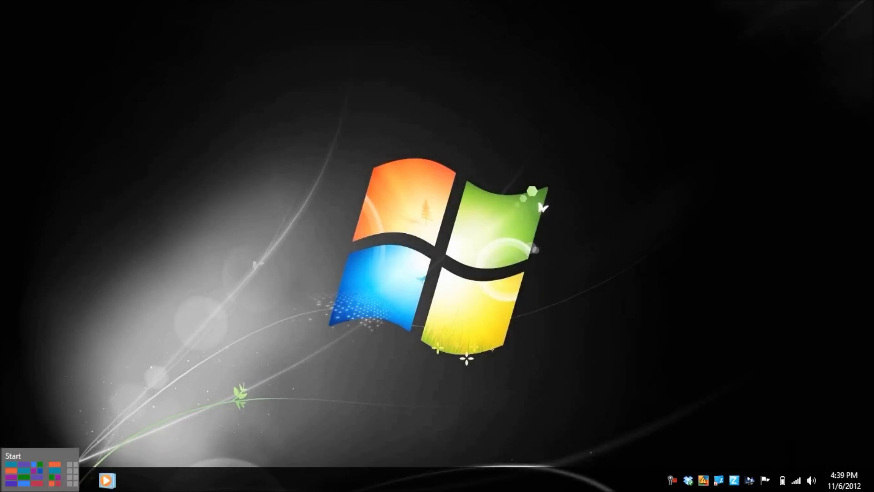
# Go back to the Start screen from the desktop's bottom-left corner.
pyautogui.click(9, 485)
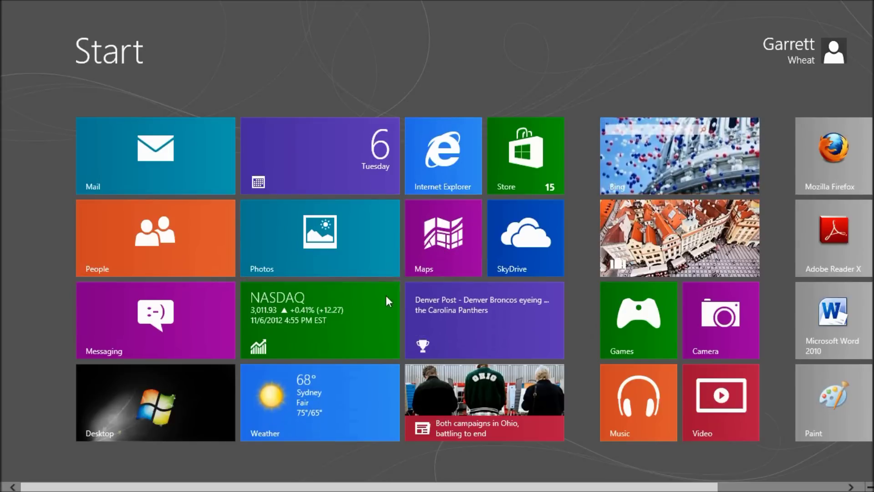
# Scroll the Start screen back and forth to look over all the app tiles.
pyautogui.scroll(-3, 488, 302)
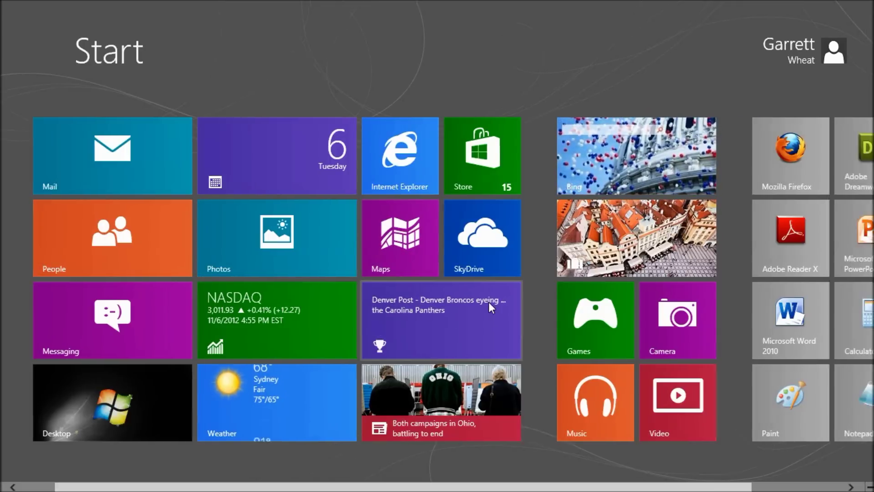
pyautogui.scroll(3, 488, 301)
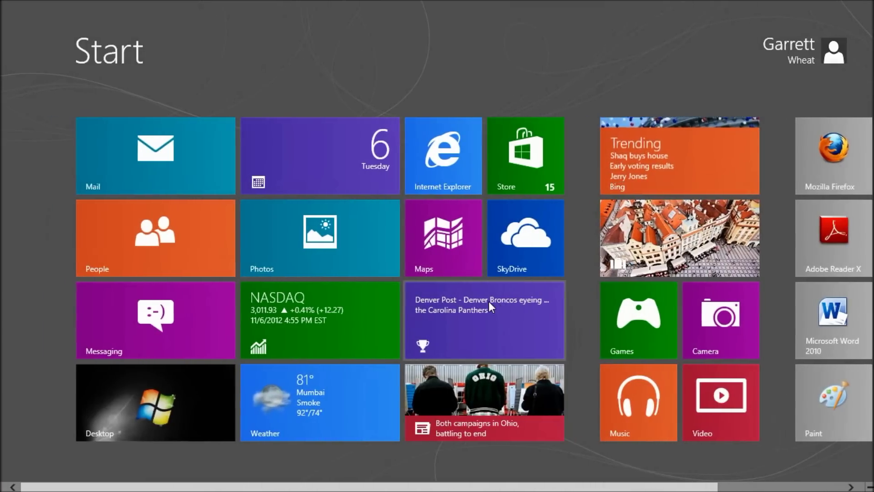
pyautogui.scroll(-3, 460, 304)
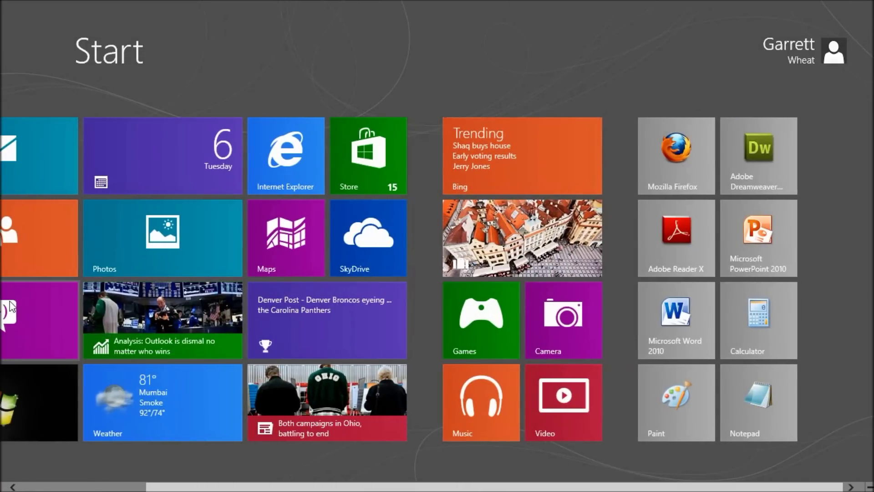
pyautogui.scroll(2, 273, 319)
pyautogui.scroll(1, 3, 184)
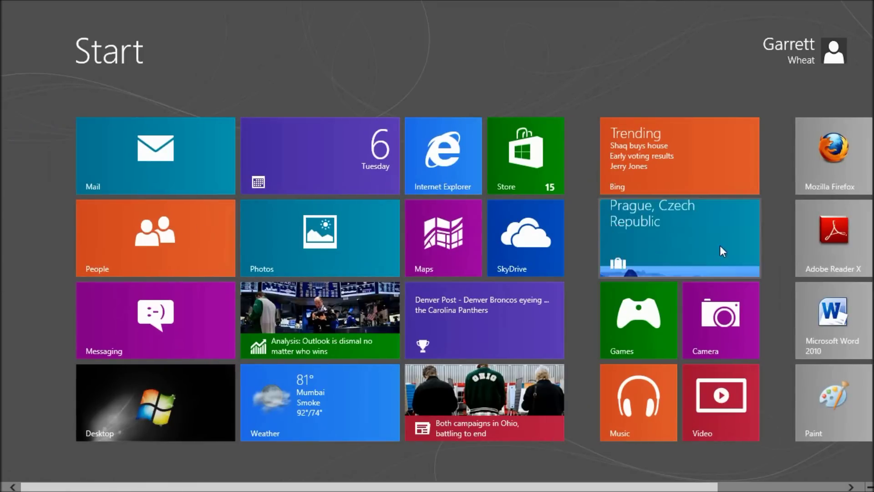
pyautogui.scroll(-3, 437, 273)
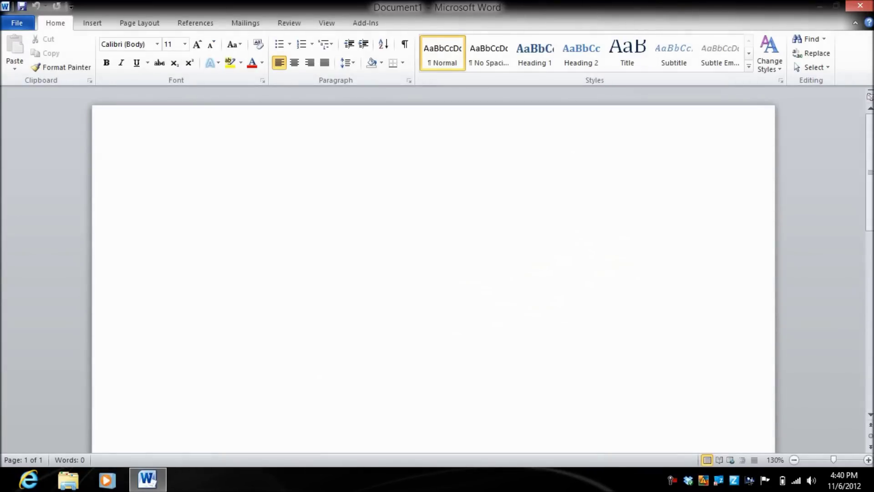
# Close Word, pin the Microsoft Word 2010 tile to the taskbar, and return to the desktop.
pyautogui.click(856, 7)
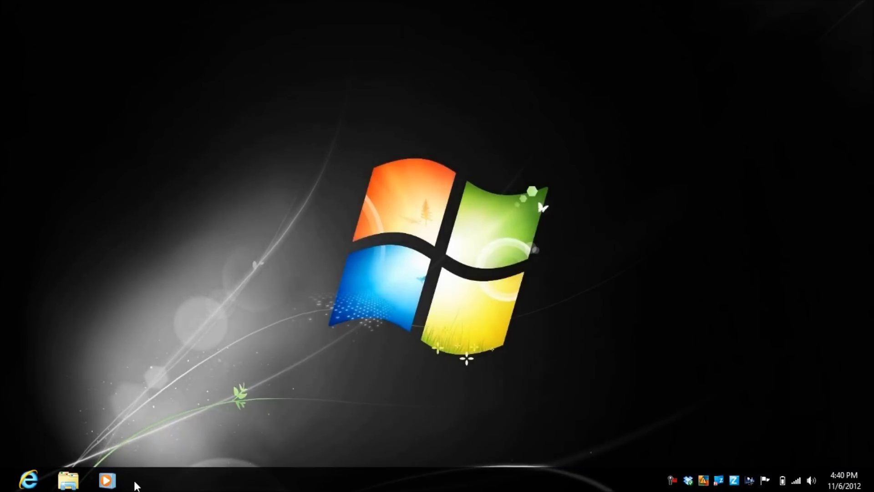
pyautogui.click(2, 487)
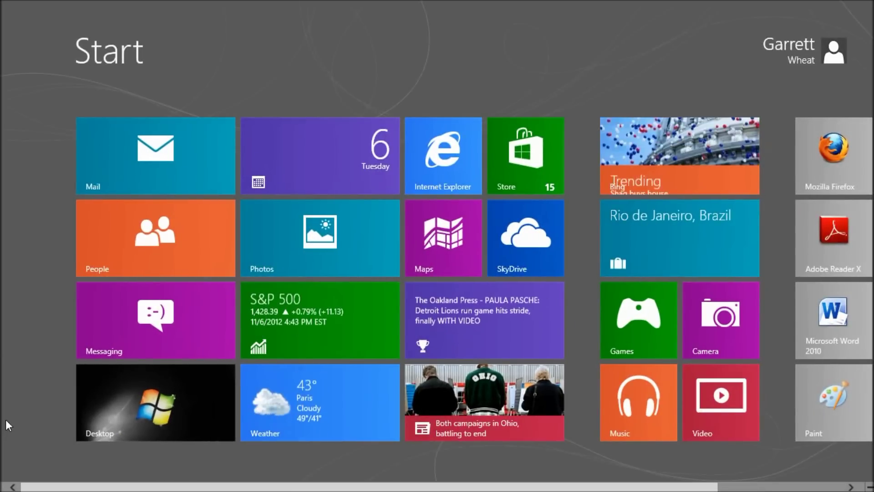
pyautogui.scroll(-2, 277, 245)
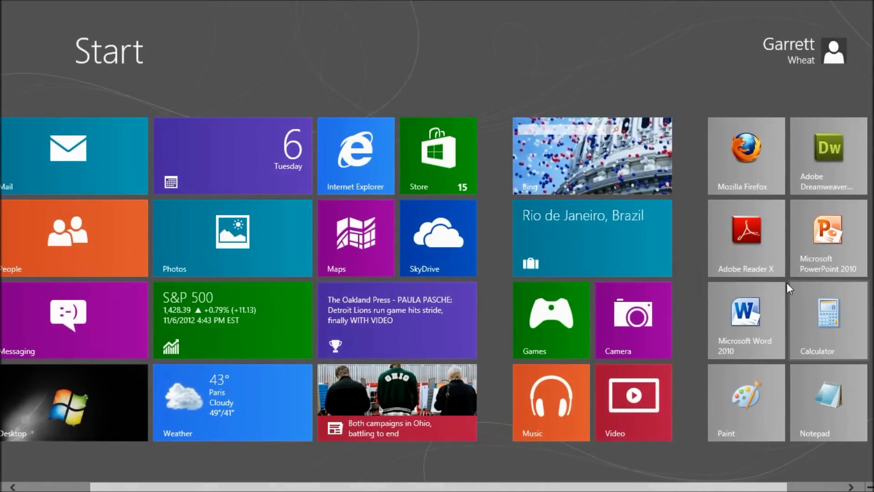
pyautogui.rightClick(771, 312)
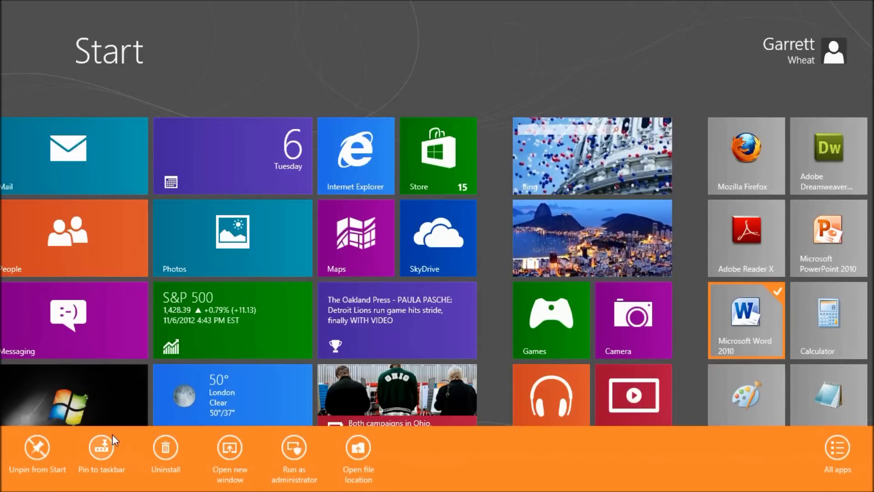
pyautogui.click(105, 446)
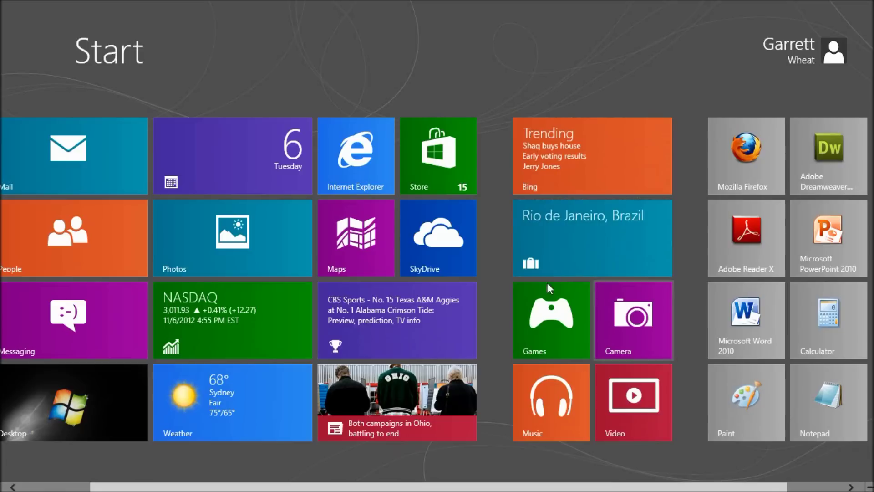
pyautogui.hscroll(-2, 3, 394)
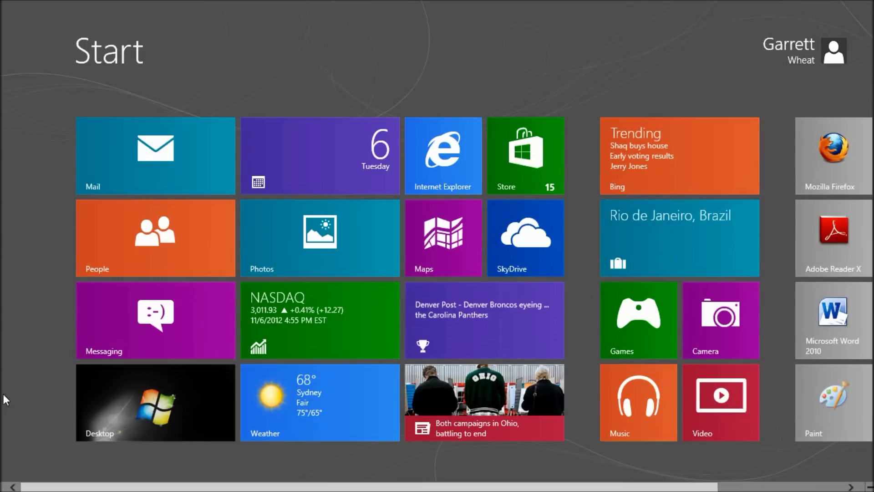
pyautogui.click(148, 411)
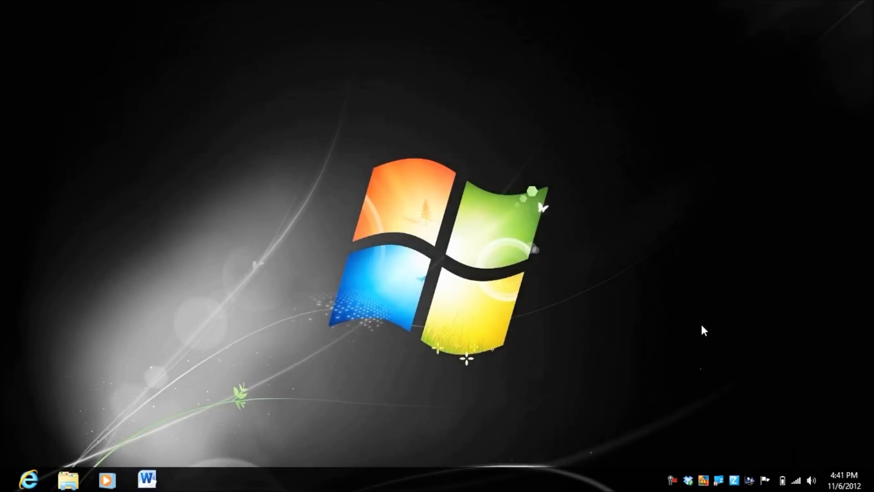
# Return to Start and shrink the NASDAQ Finance tile to a small square.
pyautogui.rightClick(371, 156)
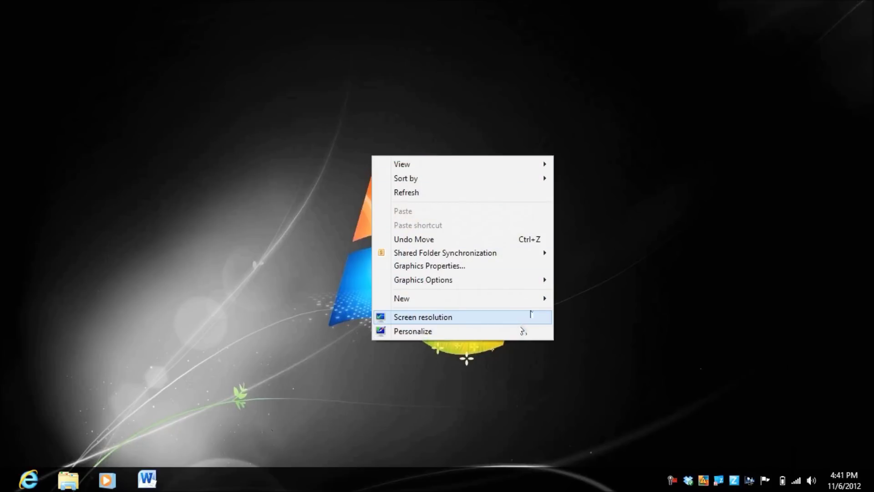
pyautogui.press('super')
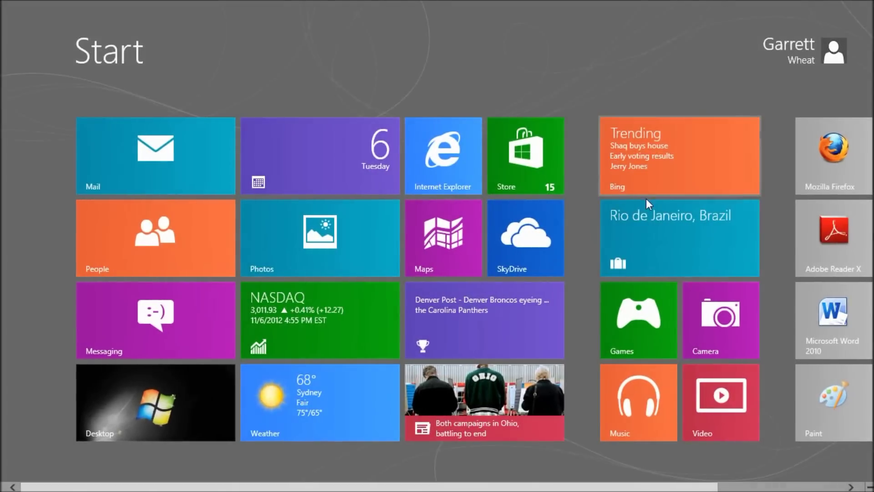
pyautogui.rightClick(324, 326)
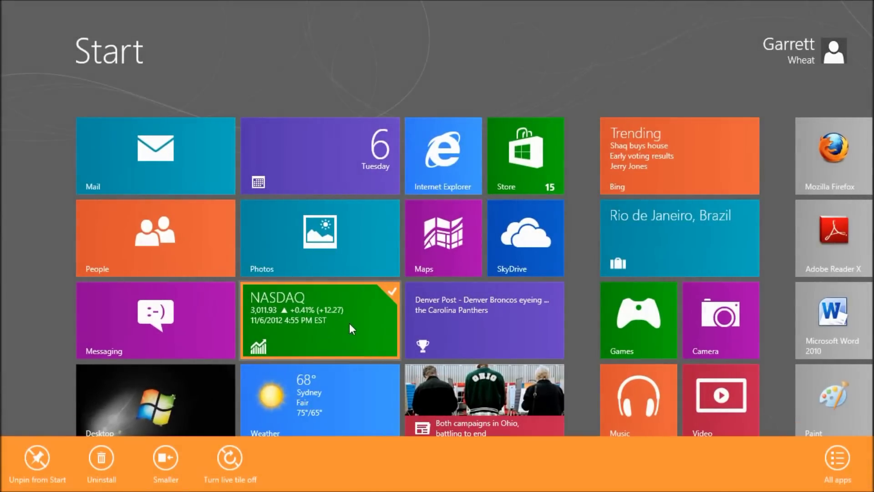
pyautogui.click(168, 453)
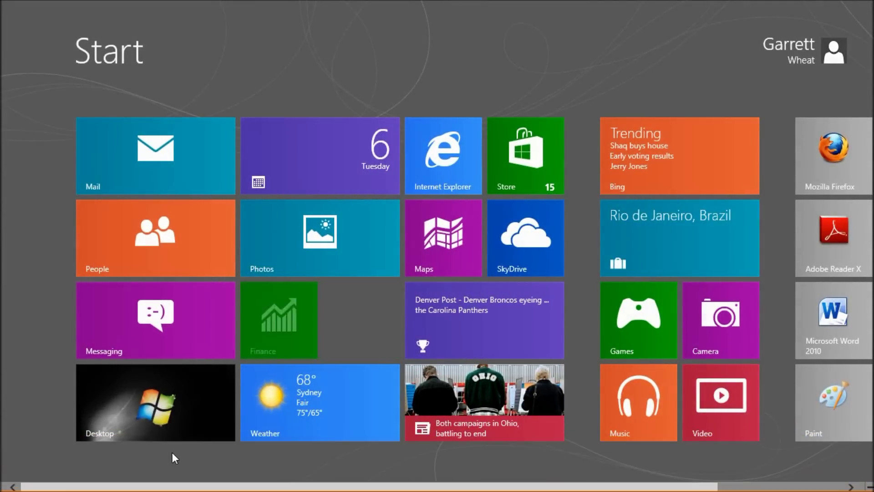
# Turn the Finance live tile off and back on, then make it wide.
pyautogui.rightClick(294, 338)
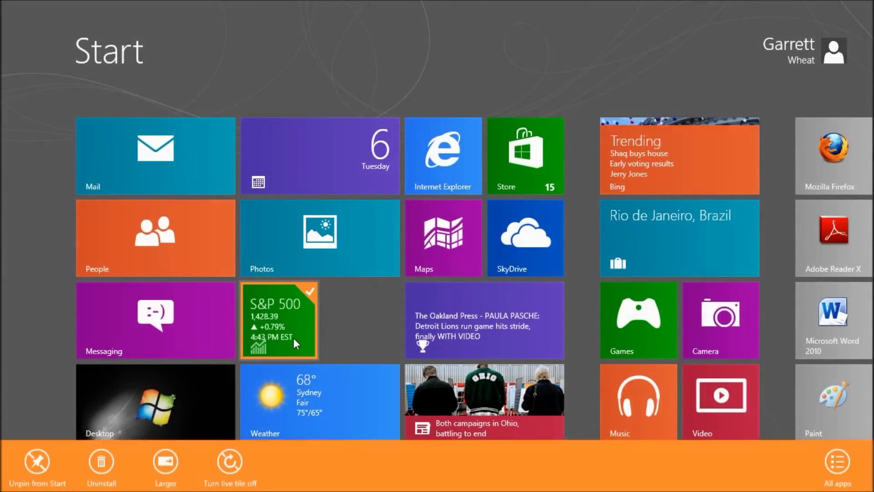
pyautogui.click(231, 460)
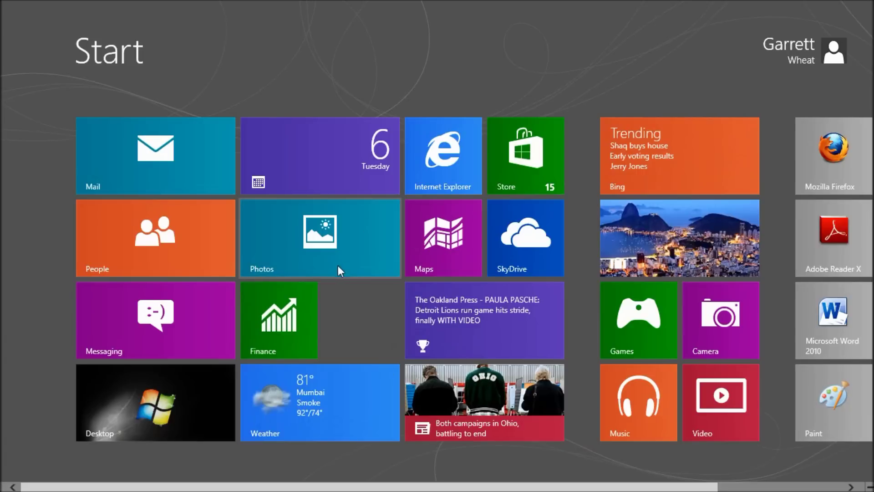
pyautogui.rightClick(290, 313)
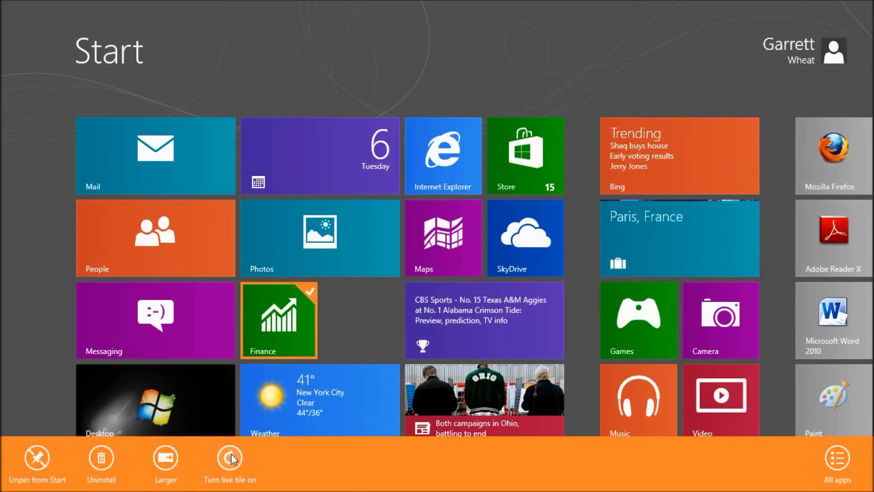
pyautogui.rightClick(304, 348)
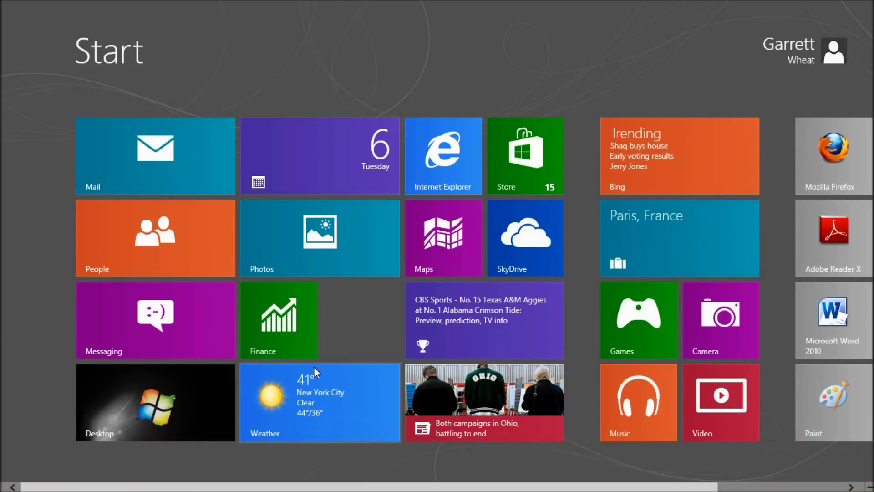
pyautogui.rightClick(283, 341)
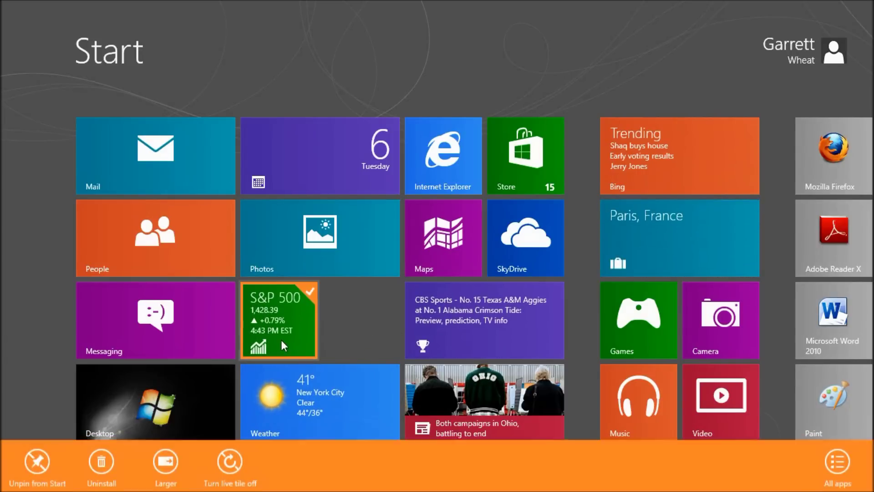
pyautogui.click(160, 460)
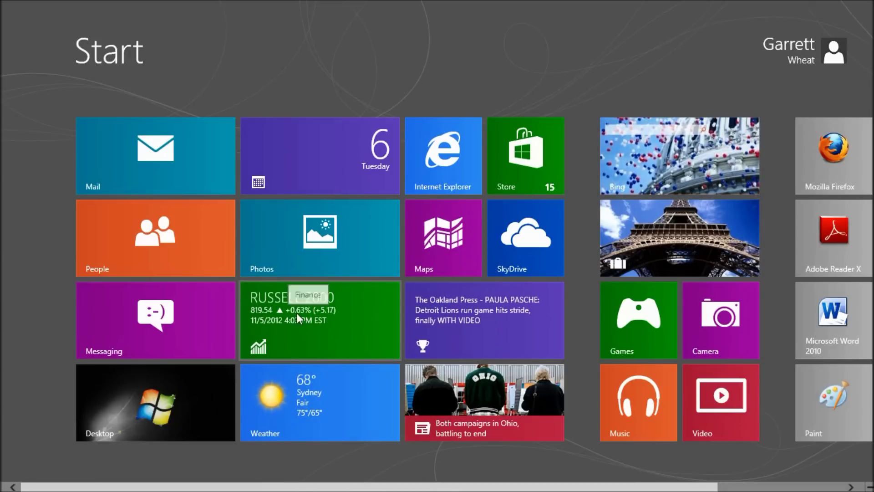
# Drag Finance into a new group, then stack Ohio news, sports and Bing Trending beneath it.
pyautogui.moveTo(297, 313); pyautogui.dragTo(569, 190)
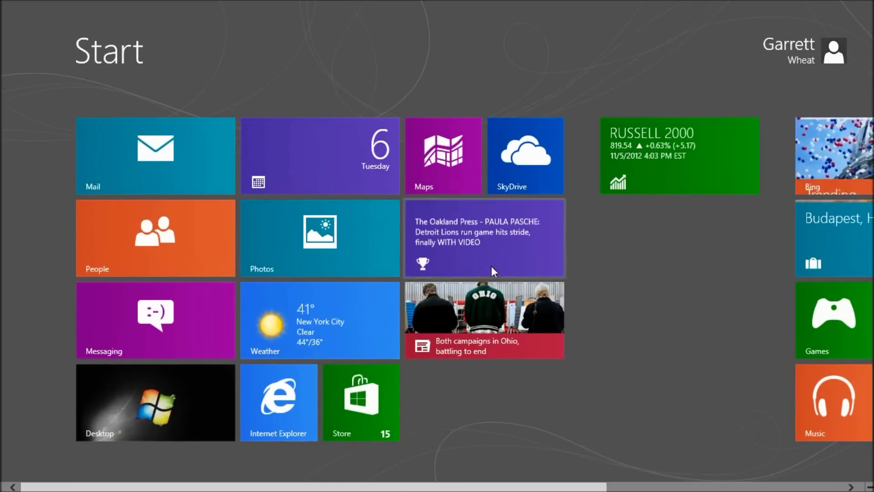
pyautogui.moveTo(450, 332); pyautogui.dragTo(662, 245)
pyautogui.moveTo(496, 265); pyautogui.dragTo(706, 330)
pyautogui.moveTo(834, 165); pyautogui.dragTo(643, 414)
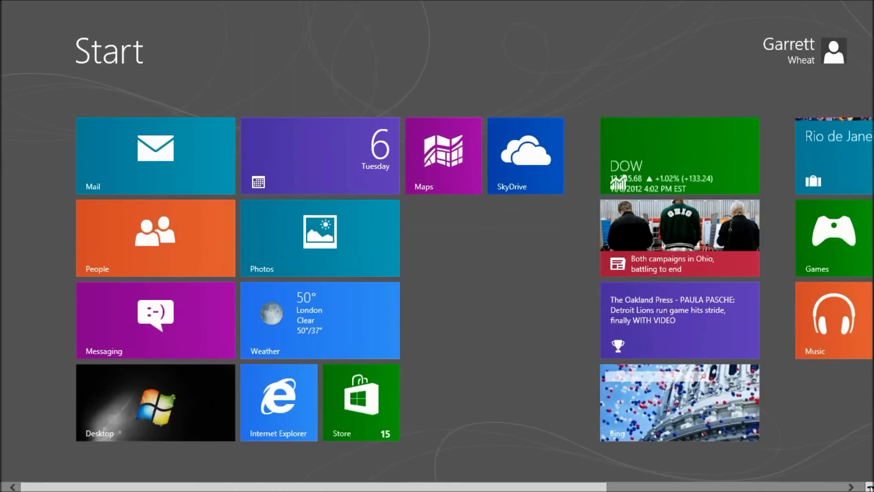
# In the zoomed-out view, name the new tile group 'News and Stocks', then zoom back in.
pyautogui.click(869, 487)
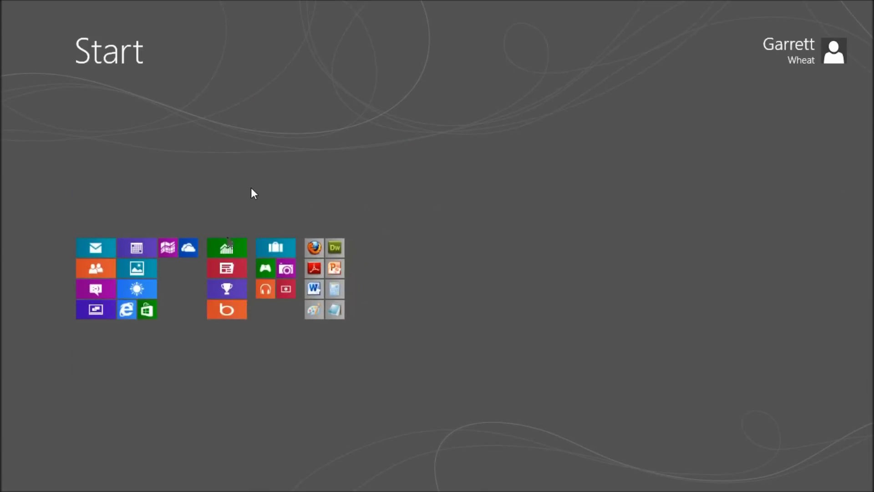
pyautogui.rightClick(231, 267)
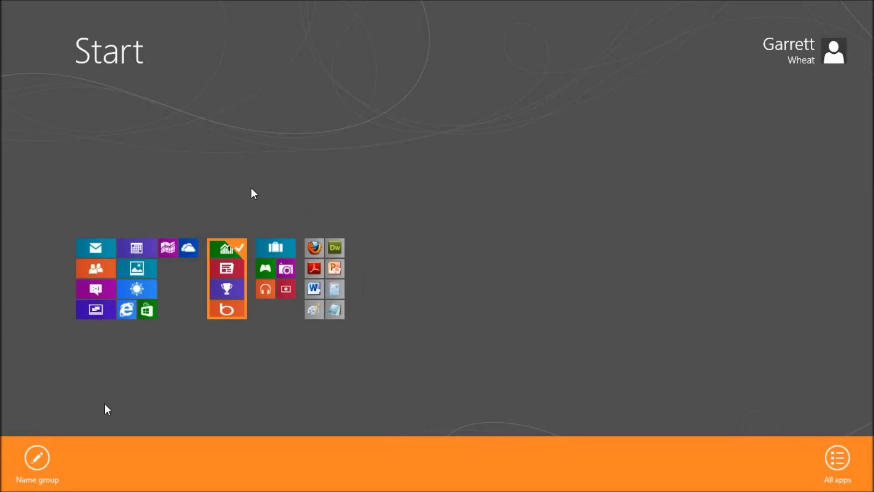
pyautogui.click(36, 458)
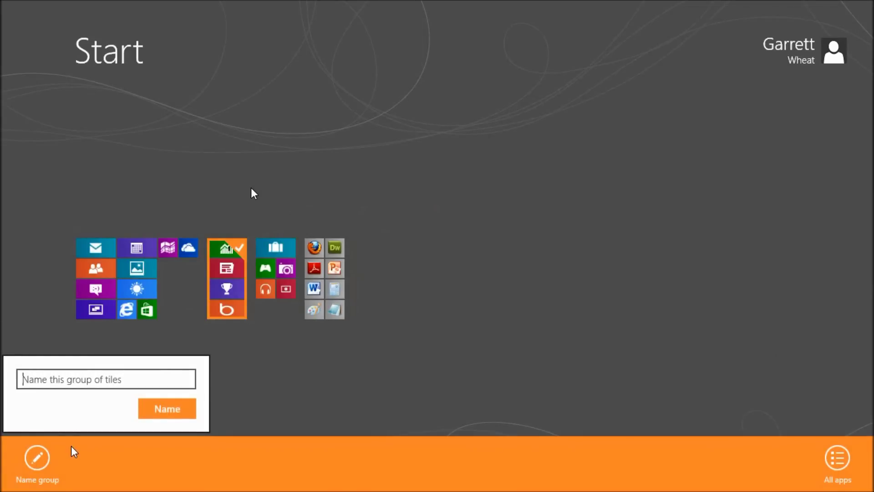
pyautogui.write('News and S')
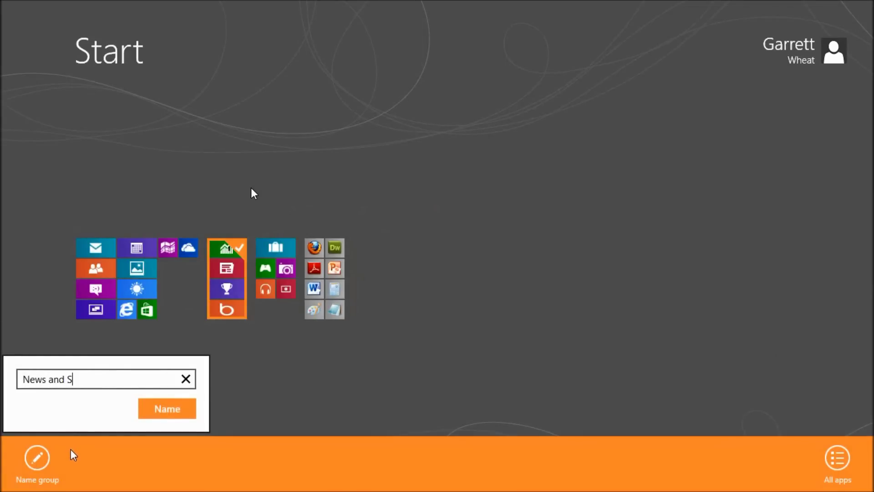
pyautogui.write('tocks')
pyautogui.press('Return')
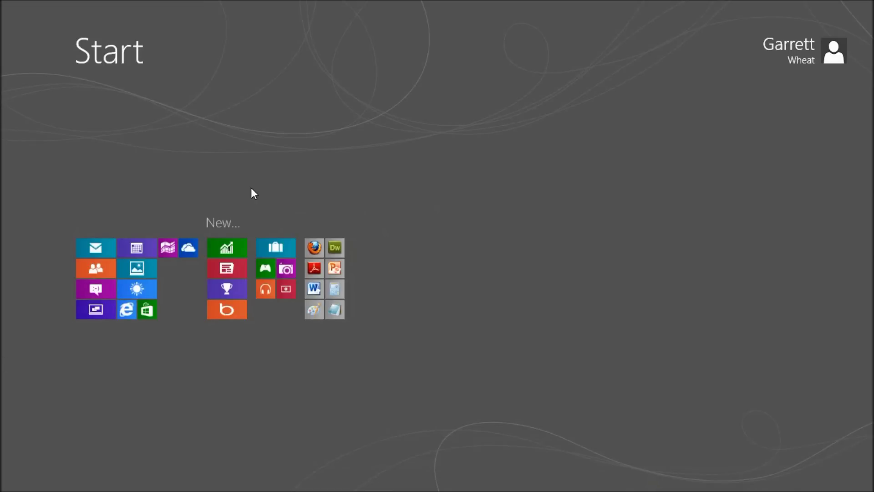
pyautogui.click(250, 187)
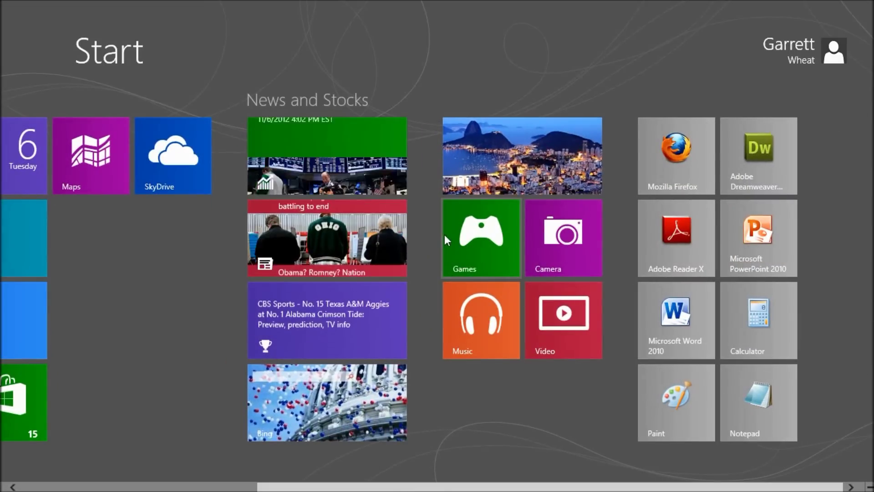
# Name the desktop programs tile group 'Windows Desktop Application'.
pyautogui.scroll(5, 2, 78)
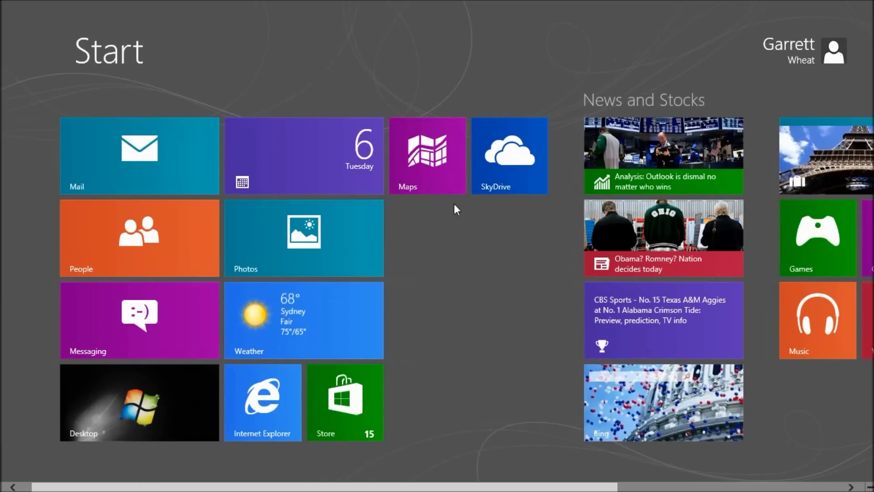
pyautogui.scroll(-5, 514, 195)
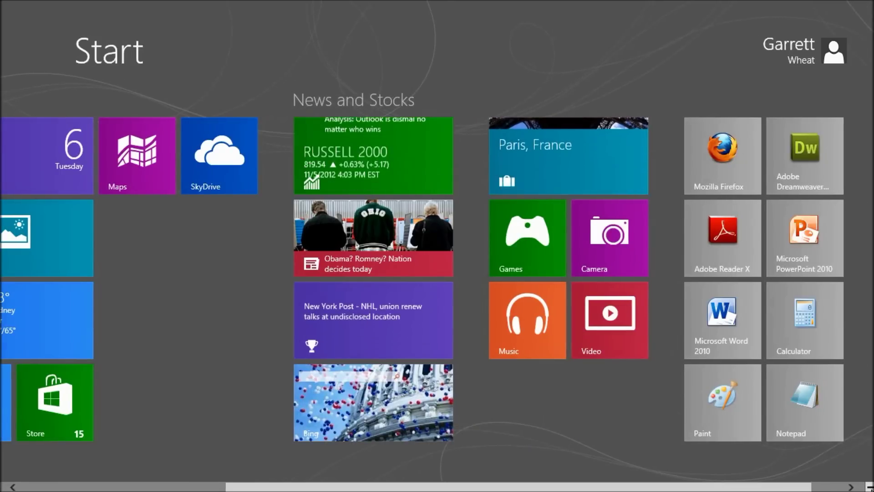
pyautogui.click(867, 487)
pyautogui.rightClick(324, 259)
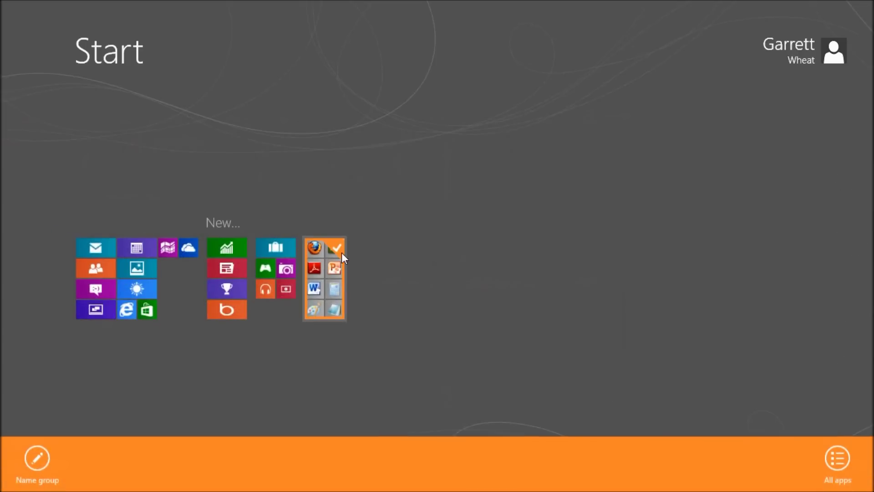
pyautogui.click(35, 460)
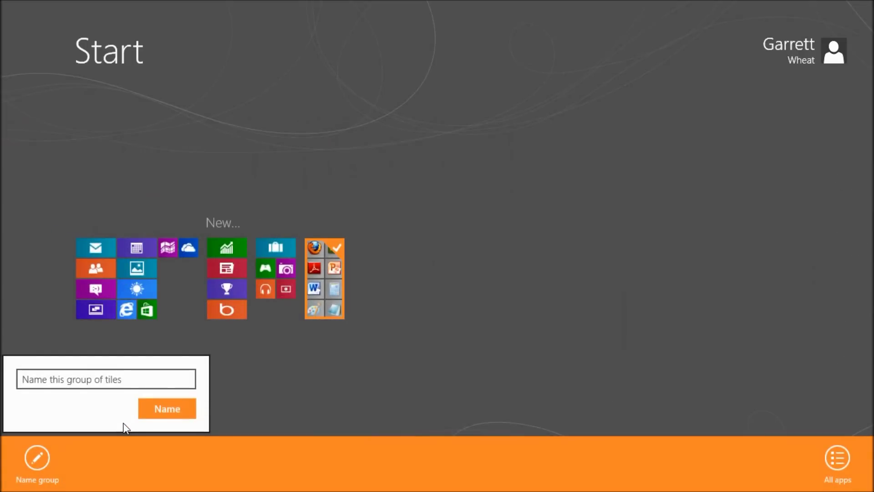
pyautogui.write('Windows Deskpt')
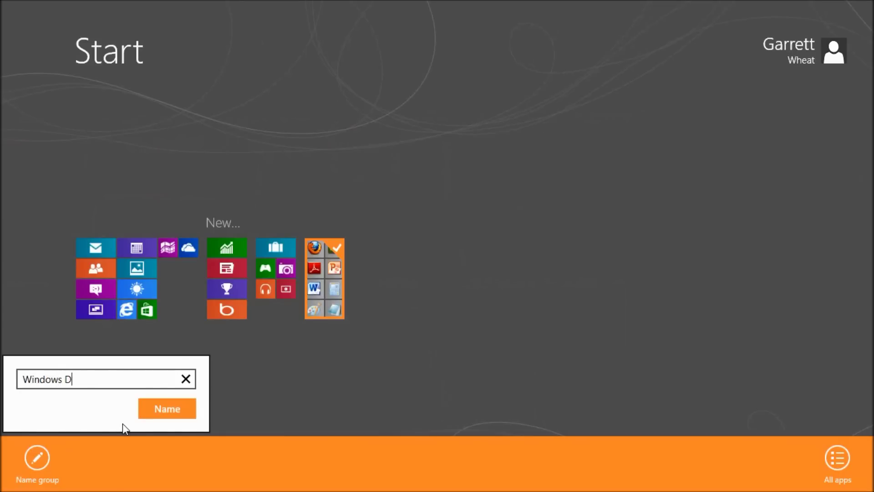
pyautogui.press('BackSpace')
pyautogui.press('BackSpace')
pyautogui.write('top Application')
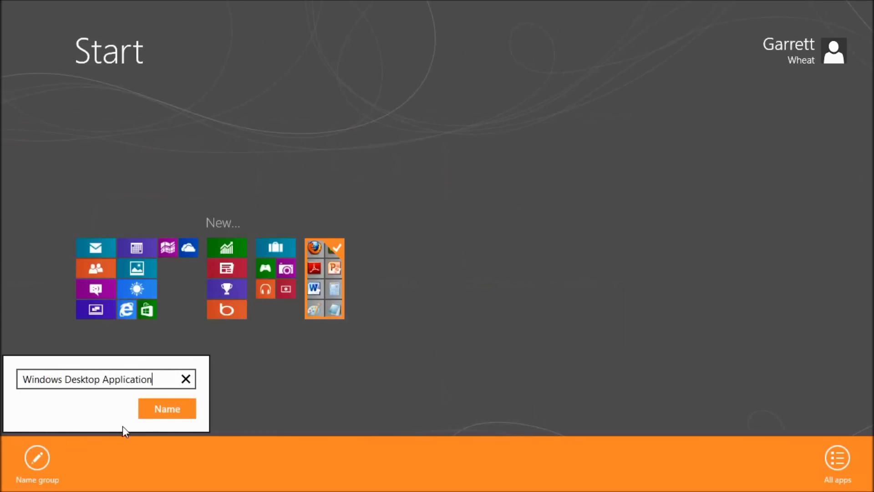
pyautogui.press('Return')
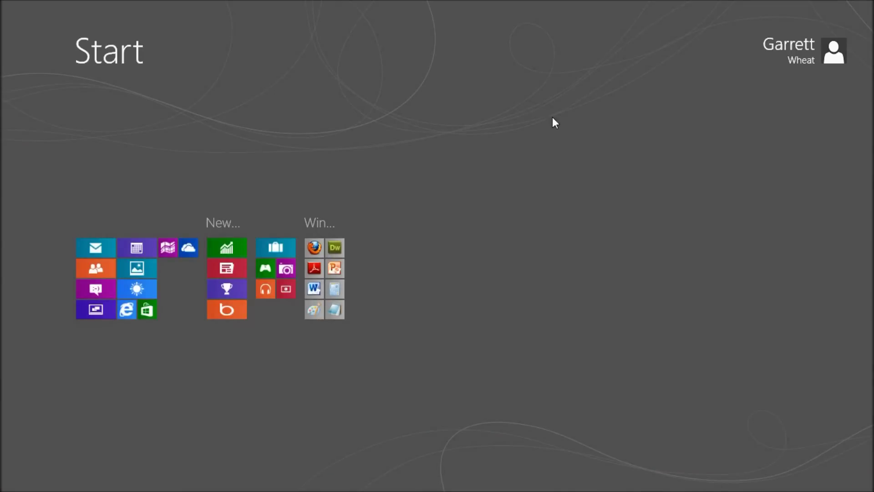
# Move the PowerPoint 2010 tile to the top of the group, beside Firefox.
pyautogui.click(753, 400)
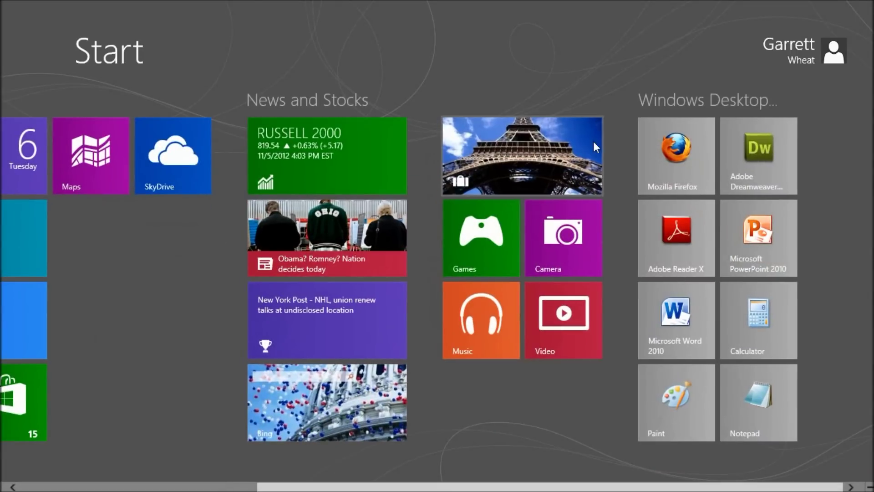
pyautogui.moveTo(762, 209); pyautogui.dragTo(792, 155)
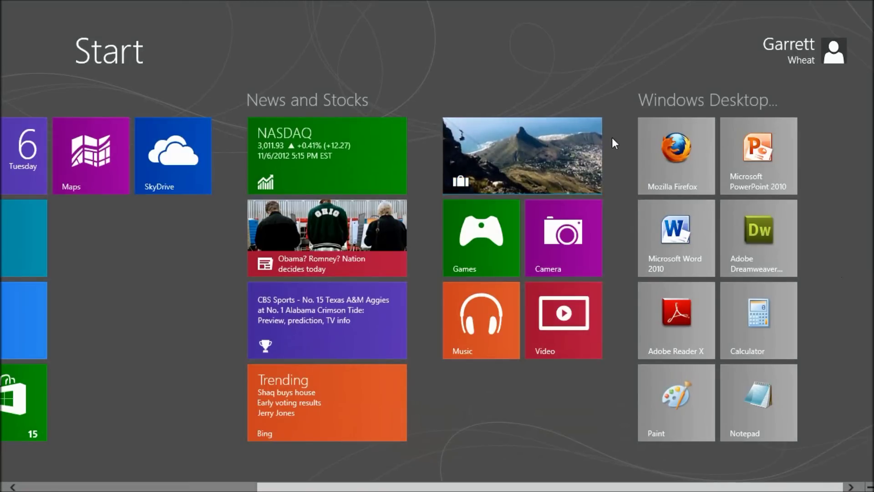
pyautogui.rightClick(546, 402)
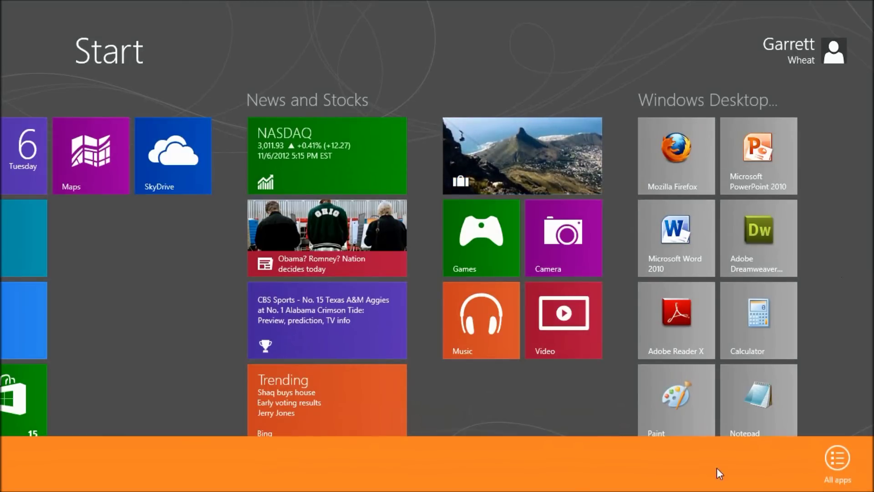
# Pin Adobe Photoshop CS5 to the Start screen from the full apps list.
pyautogui.click(835, 460)
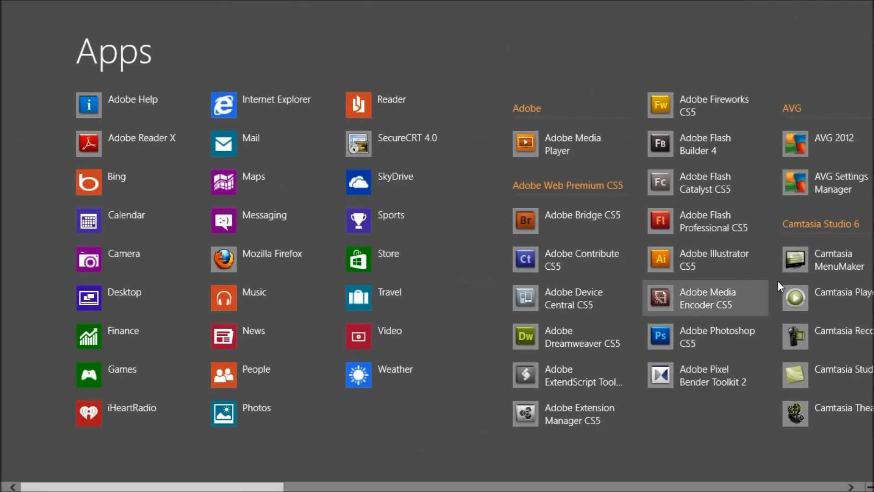
pyautogui.rightClick(692, 343)
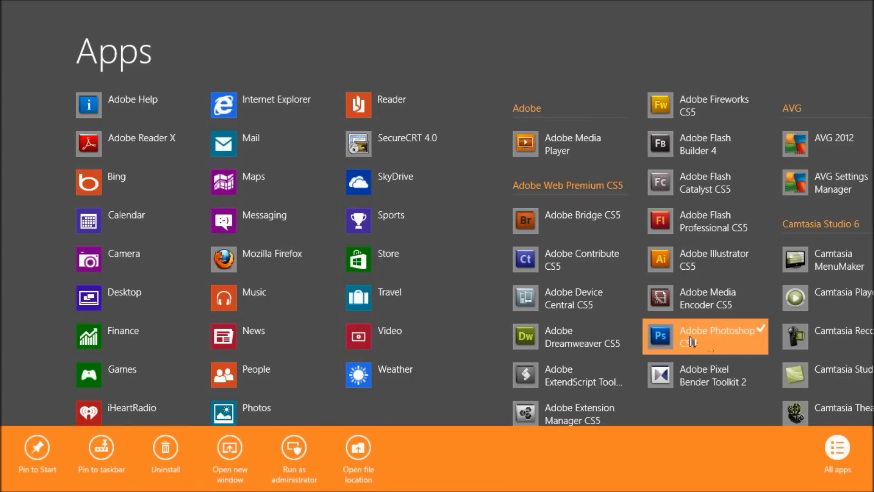
pyautogui.click(36, 447)
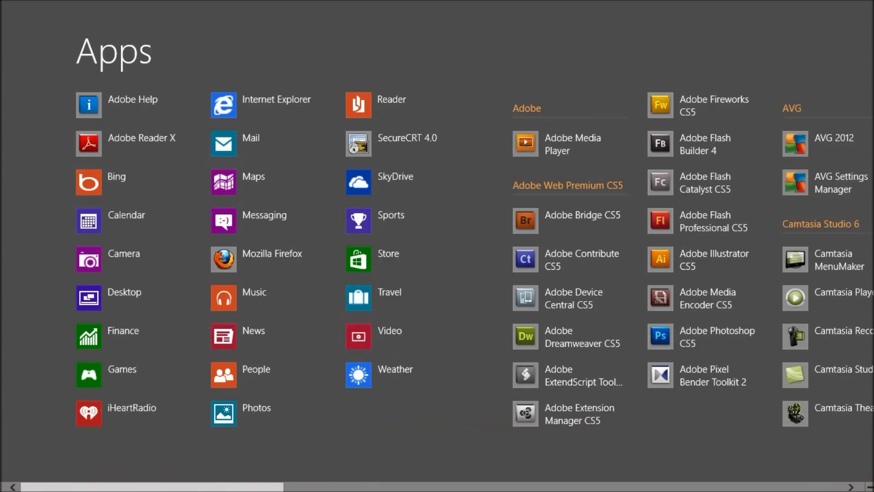
pyautogui.click(870, 486)
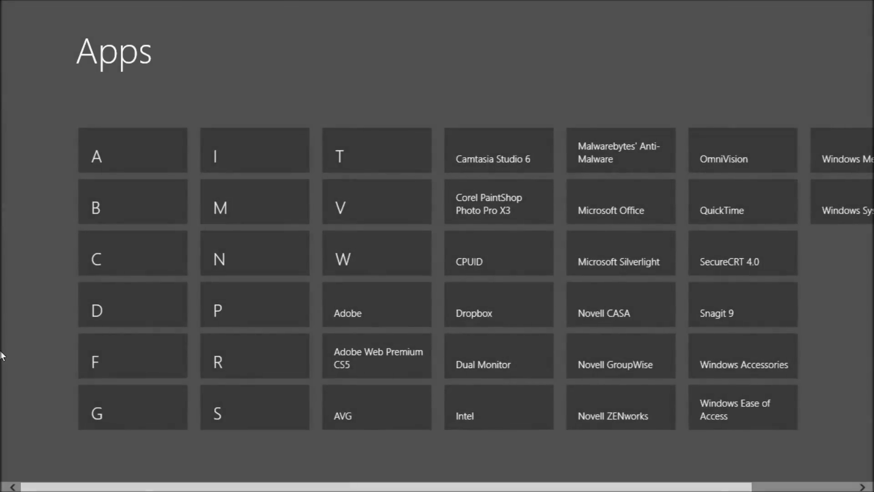
pyautogui.click(47, 463)
# Place the Photoshop CS5 tile beside PowerPoint 2010, then go to the desktop.
pyautogui.scroll(-5, 501, 334)
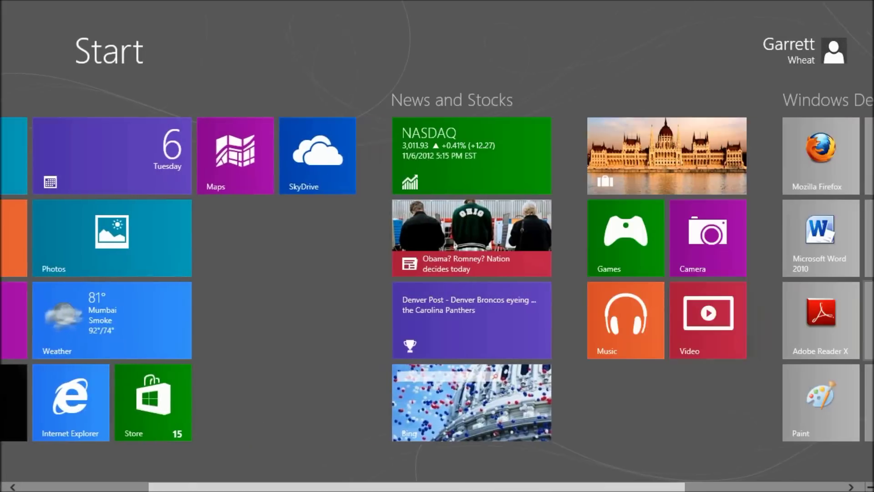
pyautogui.scroll(-1, 758, 175)
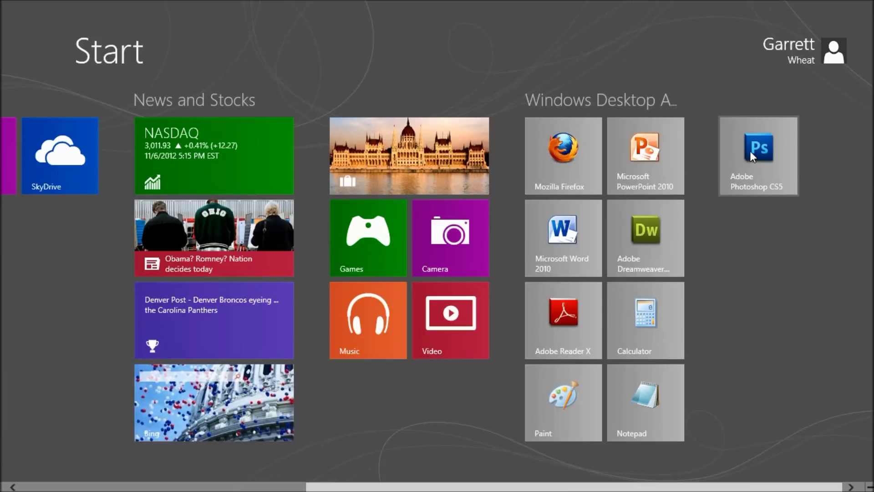
pyautogui.moveTo(749, 146); pyautogui.dragTo(696, 146)
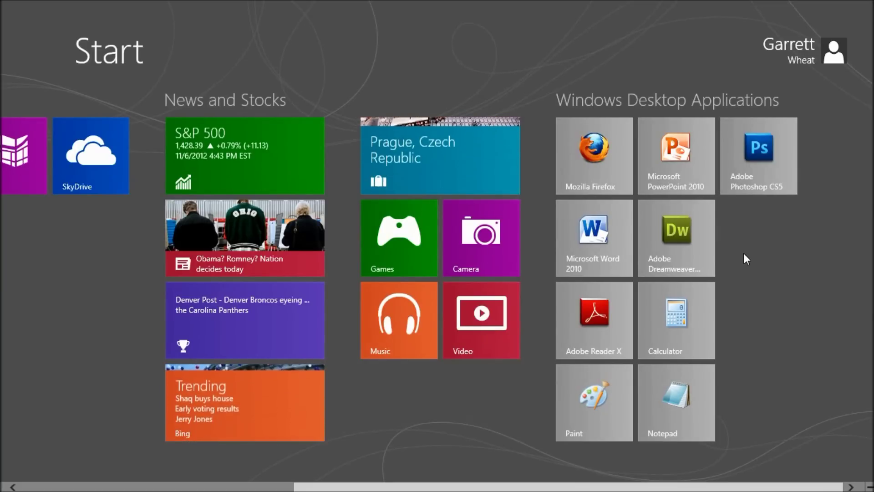
pyautogui.scroll(5, 736, 285)
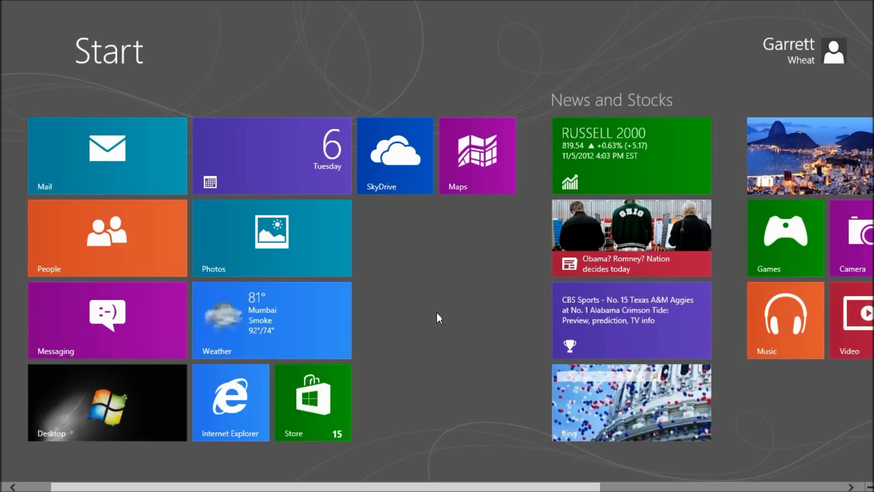
pyautogui.click(117, 411)
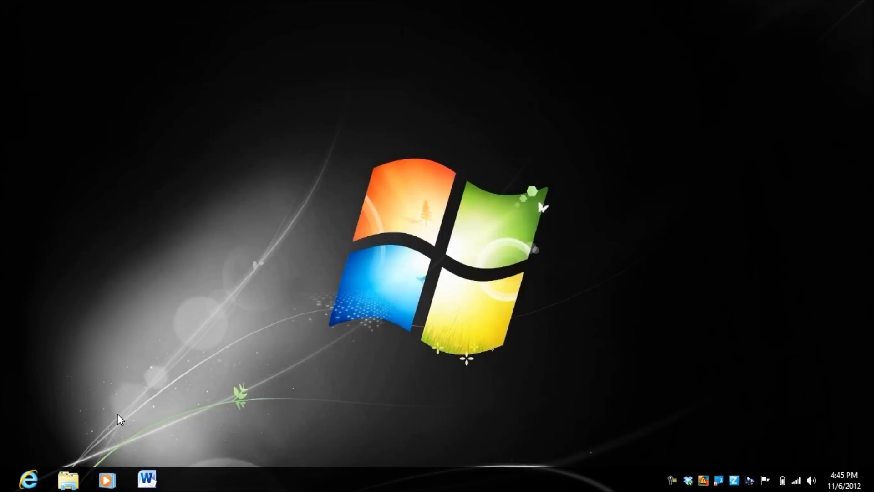
pyautogui.click(68, 479)
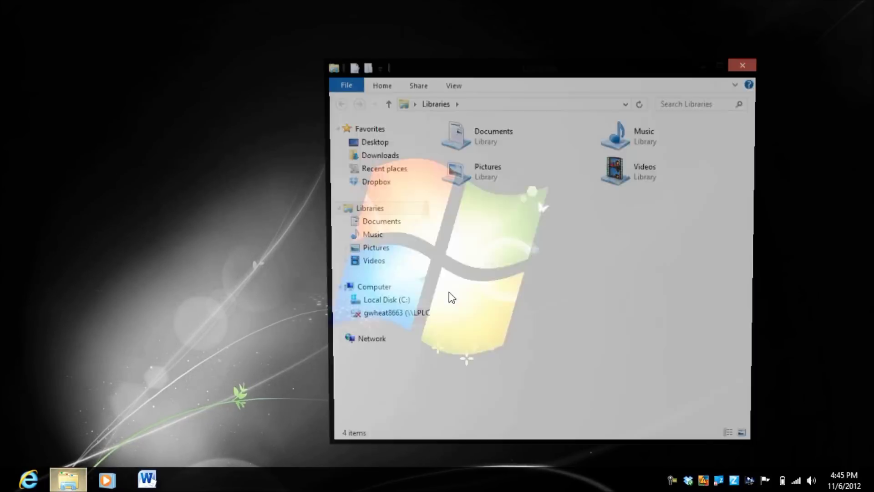
pyautogui.click(398, 304)
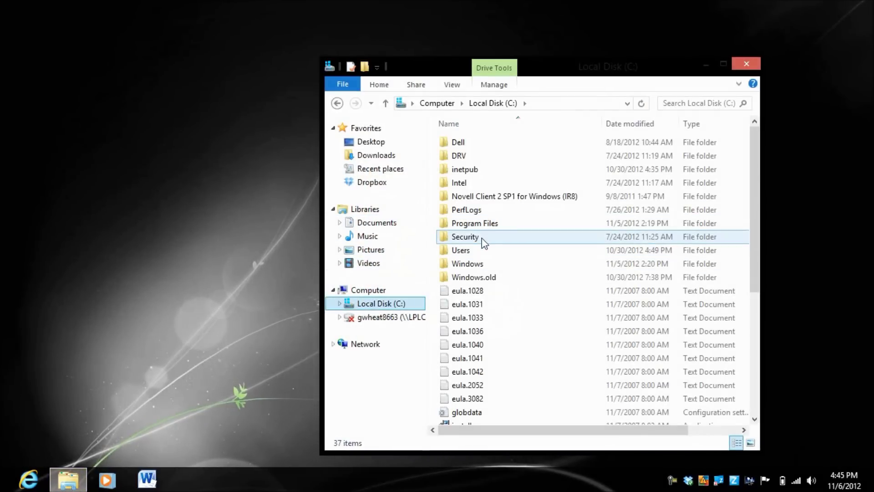
pyautogui.doubleClick(482, 225)
pyautogui.scroll(-8, 524, 248)
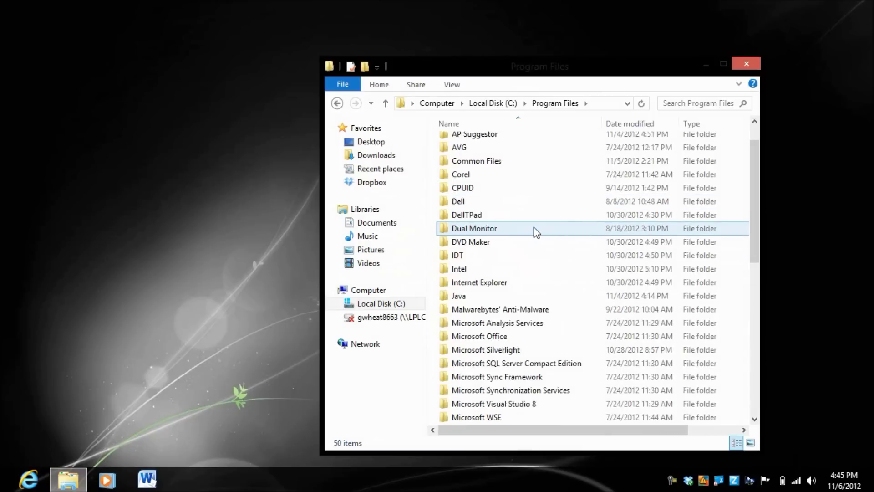
pyautogui.scroll(-2, 536, 240)
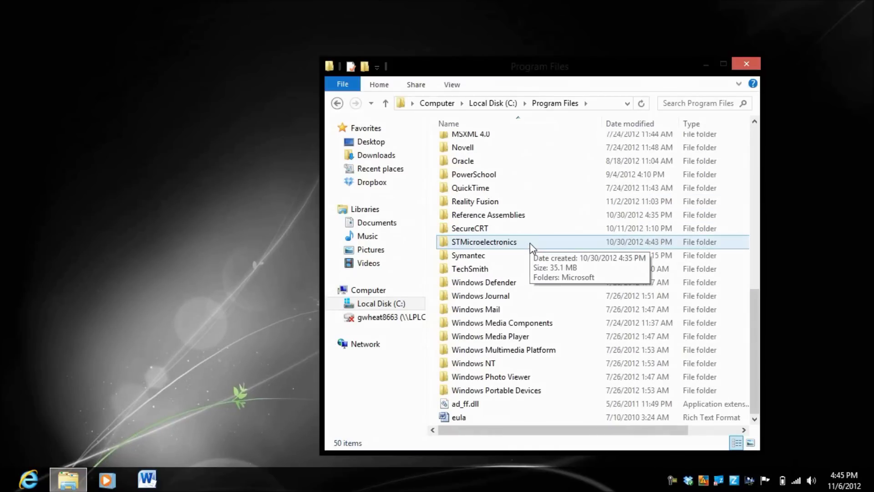
pyautogui.scroll(9, 528, 255)
pyautogui.scroll(1, 524, 261)
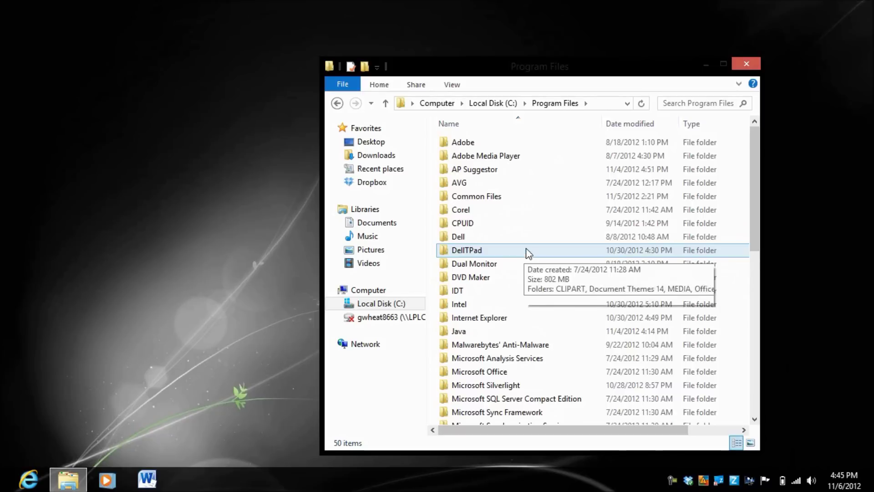
pyautogui.doubleClick(491, 145)
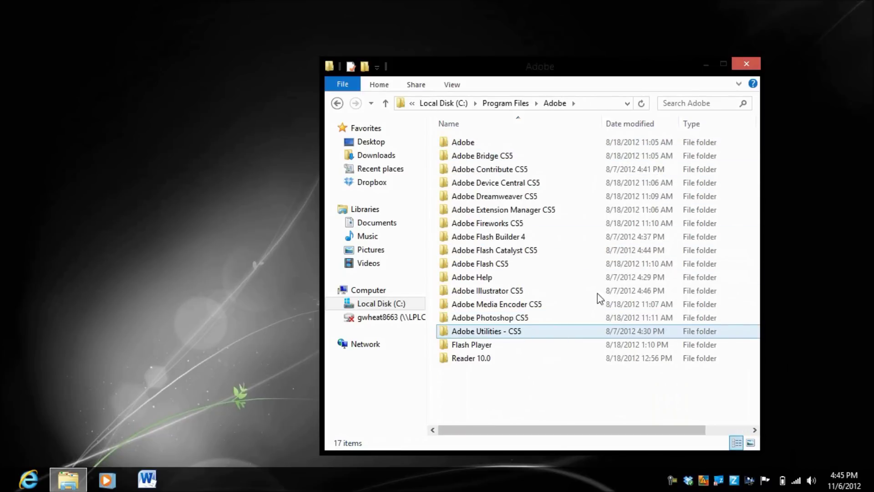
pyautogui.click(747, 65)
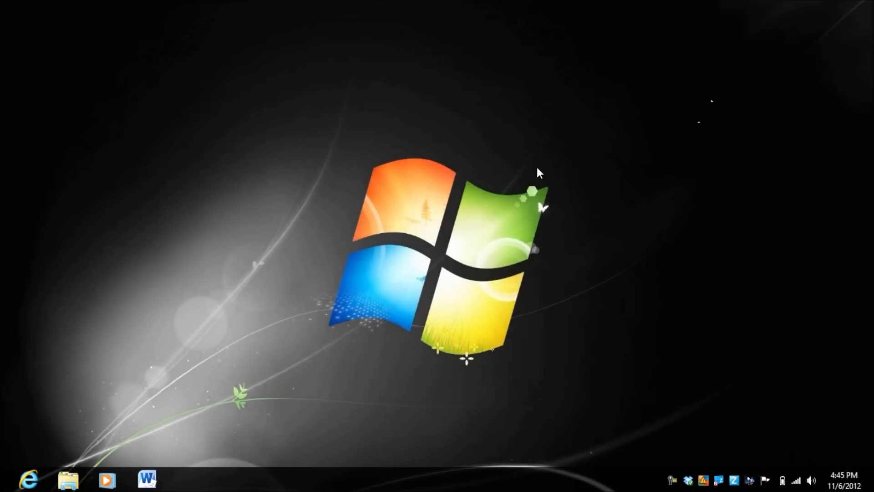
pyautogui.press('super')
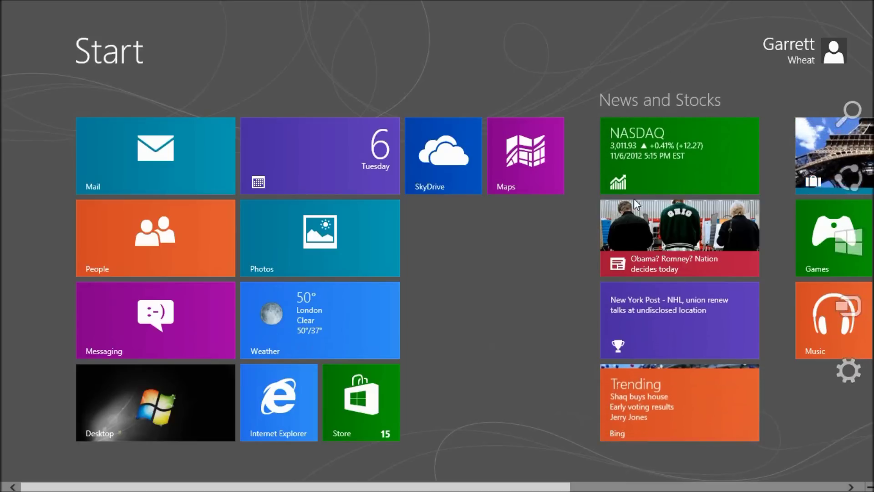
# Toggle to the desktop, show the charms and clock, and return to Start.
pyautogui.moveTo(872, 487)
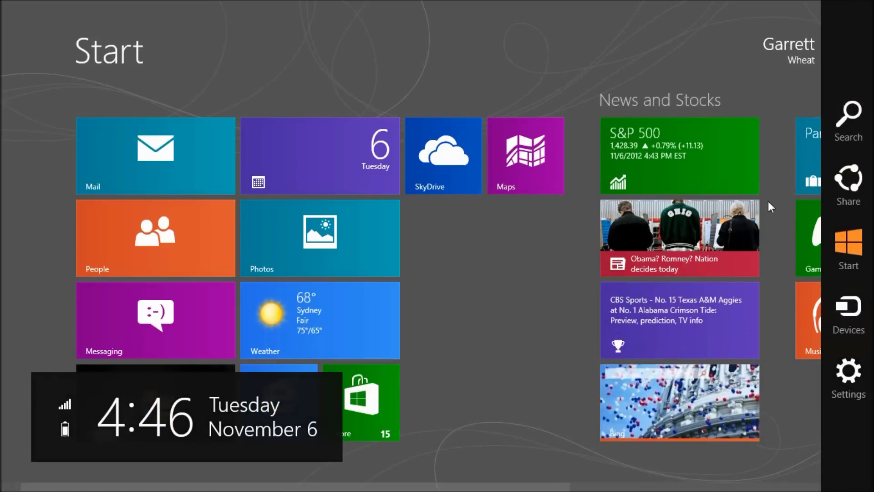
pyautogui.scroll(-1, 774, 209)
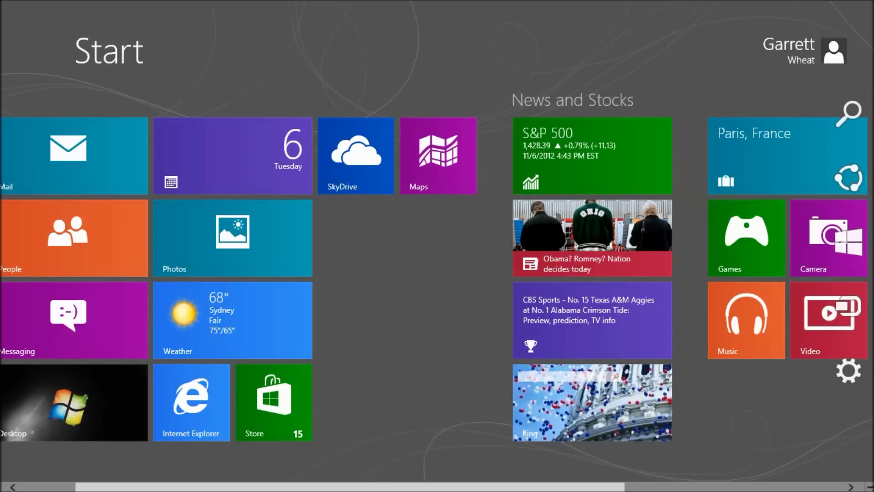
pyautogui.moveTo(849, 244)
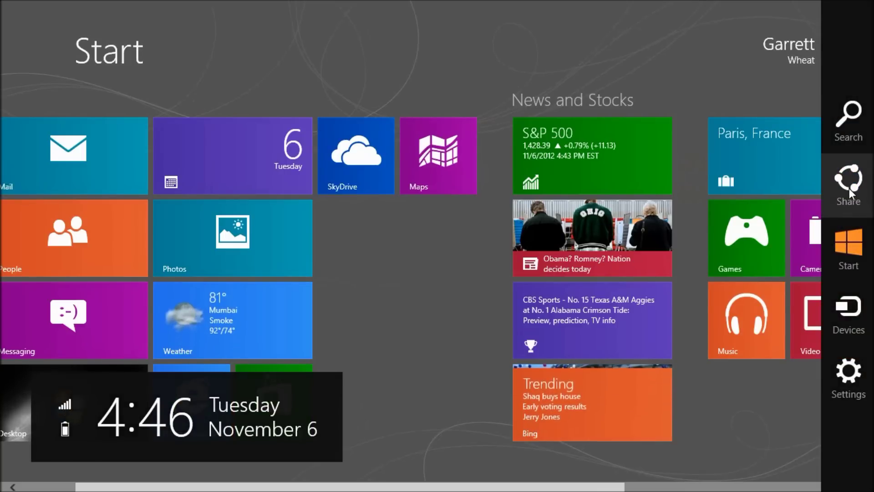
pyautogui.click(852, 242)
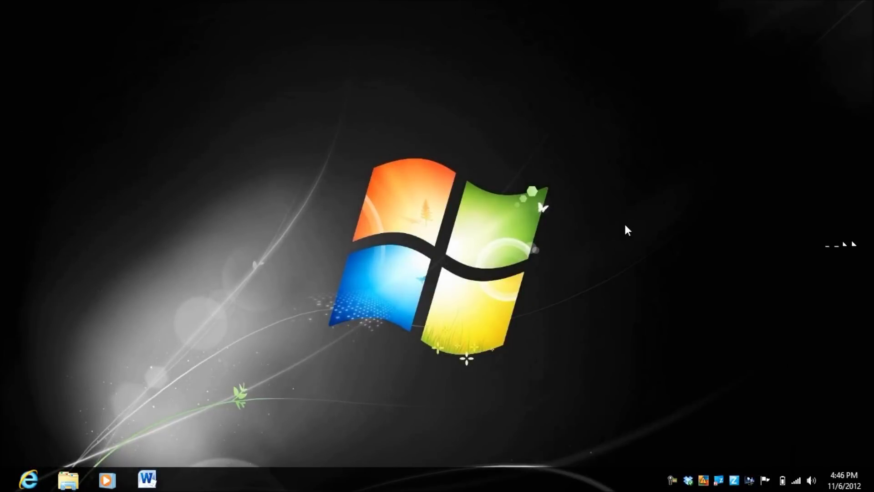
pyautogui.press('super+c')
pyautogui.press('super')
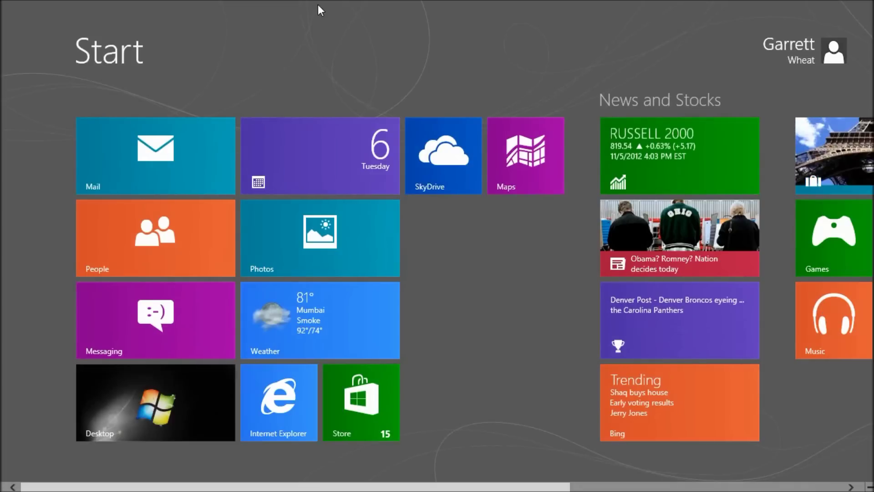
# Jump to the desktop with Win+D, back to Start, and open the Settings pane.
pyautogui.moveTo(2, 491)
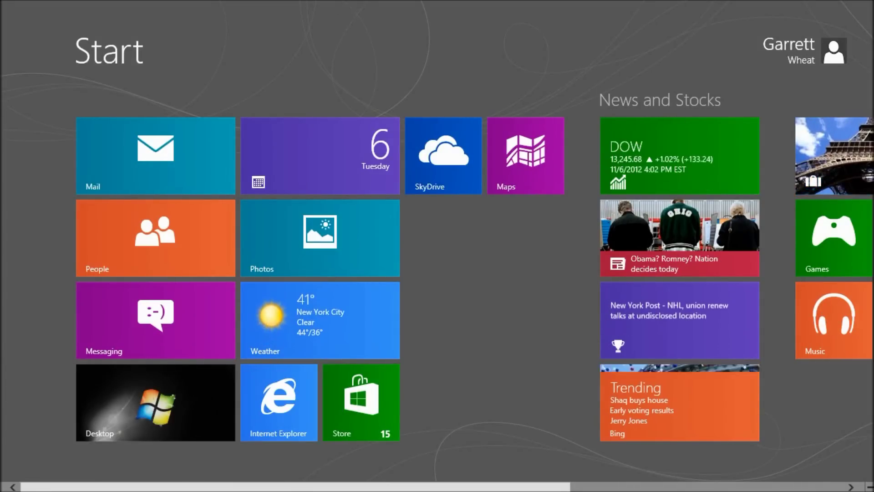
pyautogui.press('super+d')
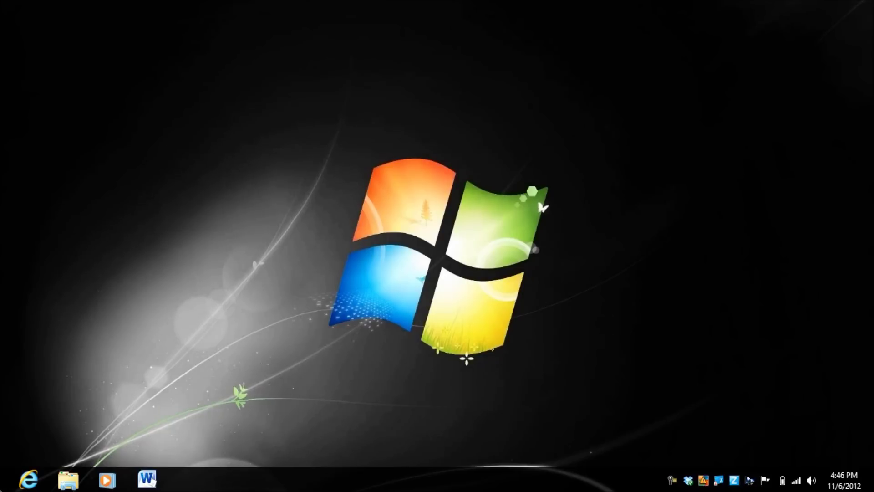
pyautogui.press('super')
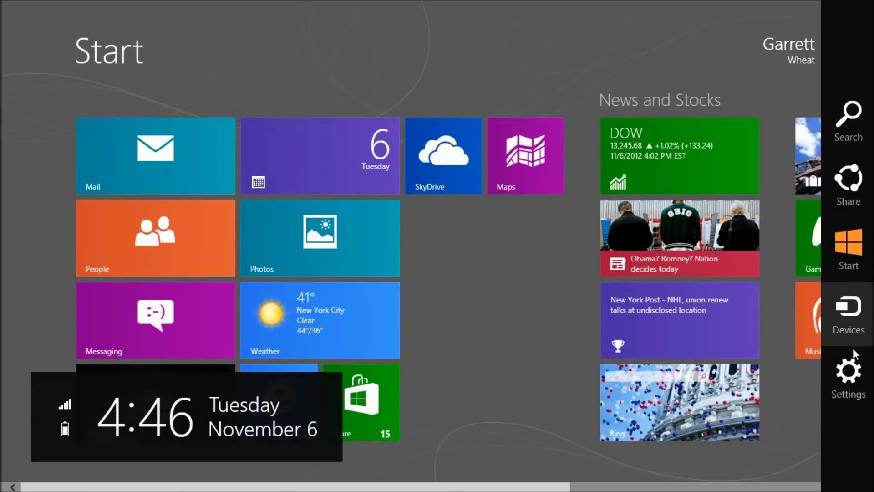
pyautogui.click(848, 373)
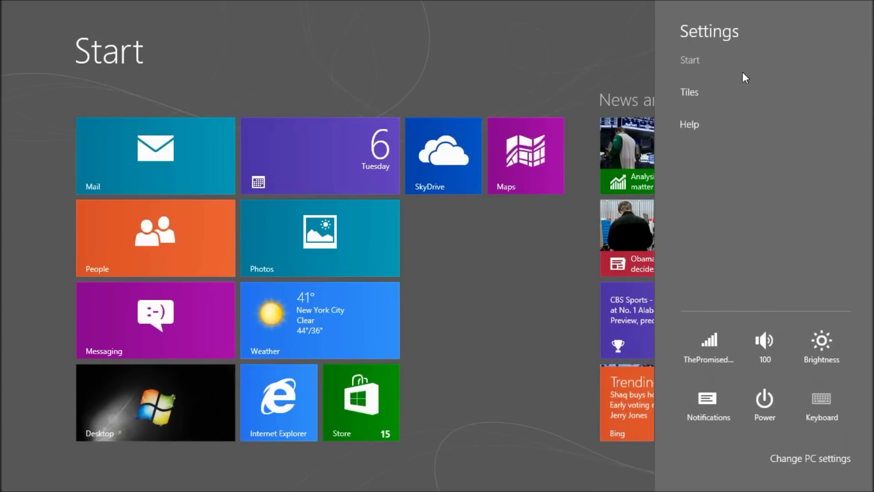
# Set Show administrative tools to Yes and scroll to the new tool tiles.
pyautogui.click(709, 96)
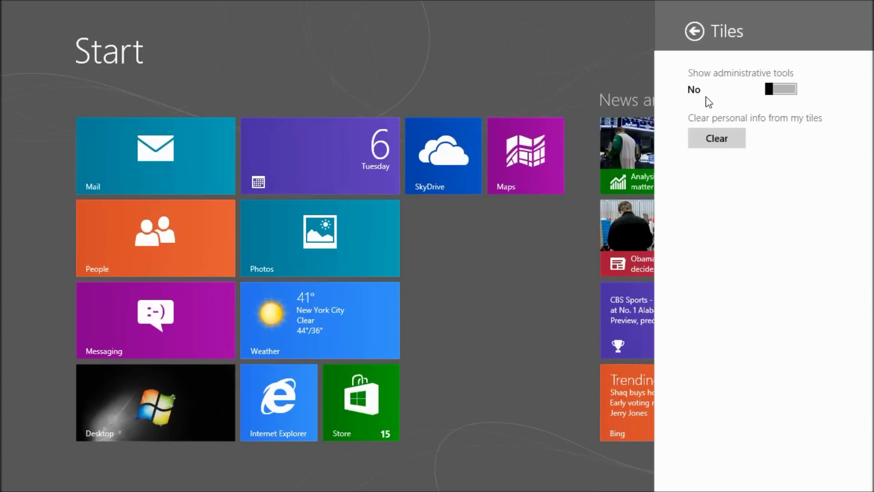
pyautogui.click(767, 92)
pyautogui.click(688, 33)
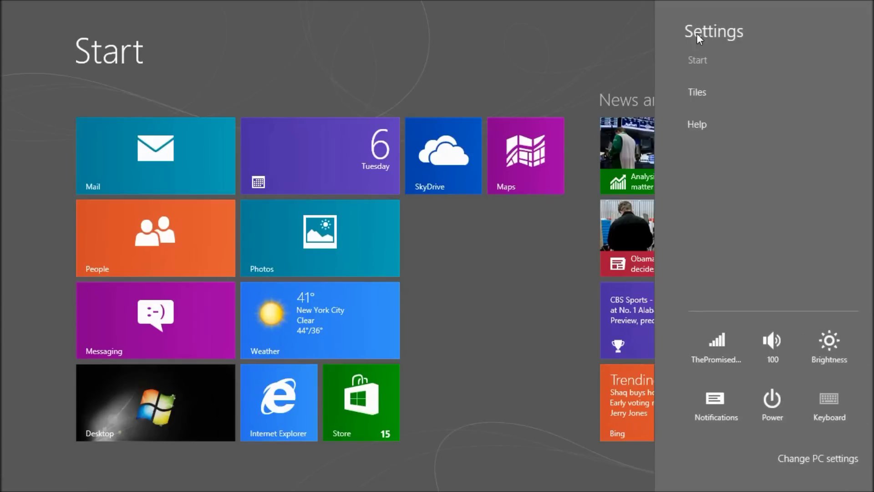
pyautogui.click(585, 47)
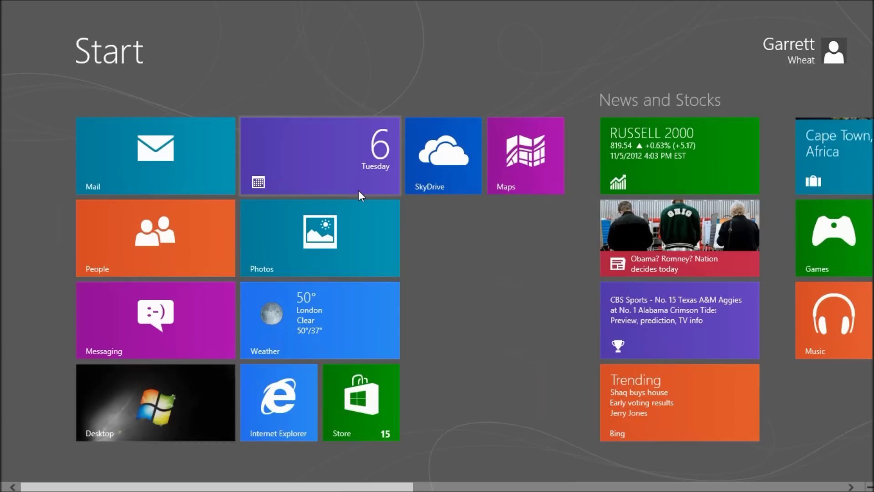
pyautogui.scroll(-5, 487, 230)
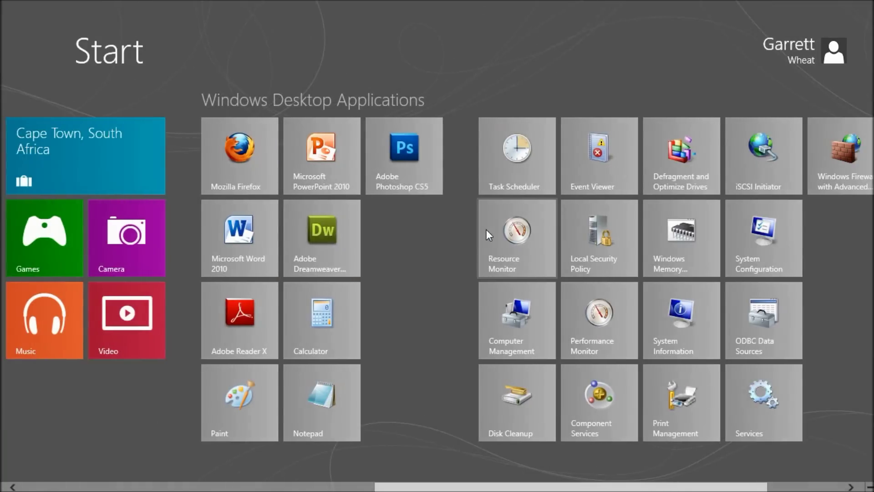
pyautogui.scroll(-2, 492, 228)
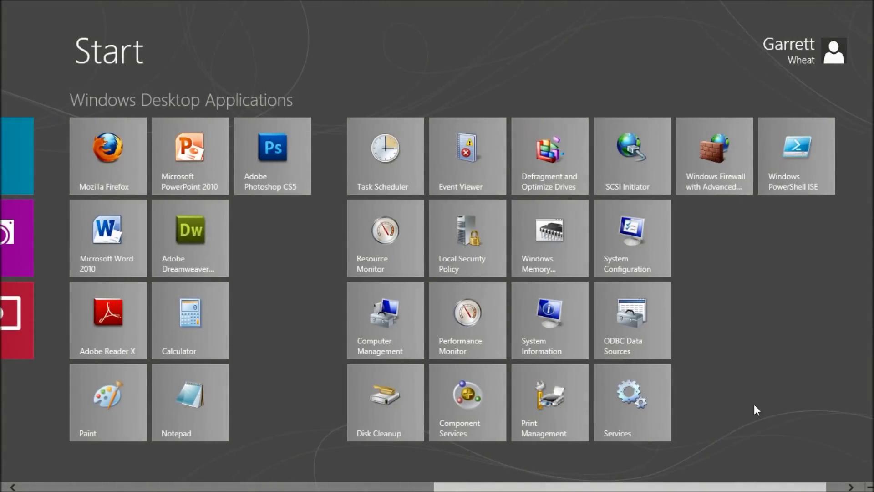
# Name the administrative tools tile group 'Administrative Tools'.
pyautogui.click(868, 487)
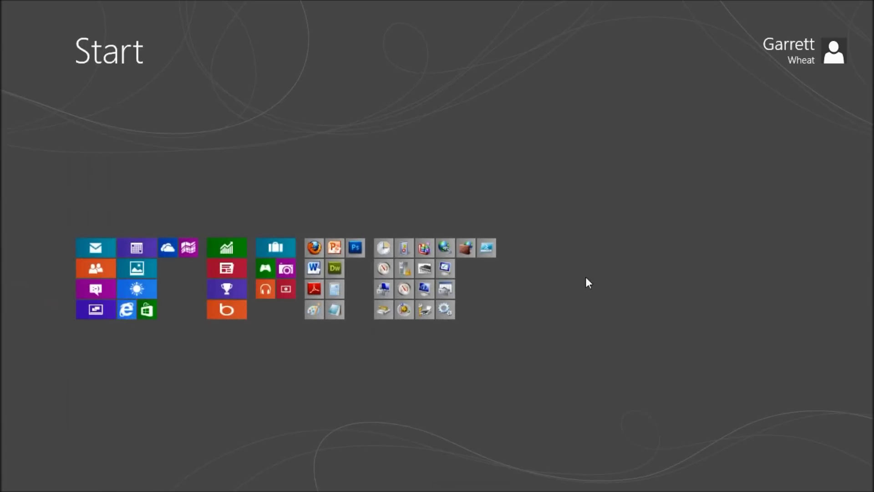
pyautogui.rightClick(419, 258)
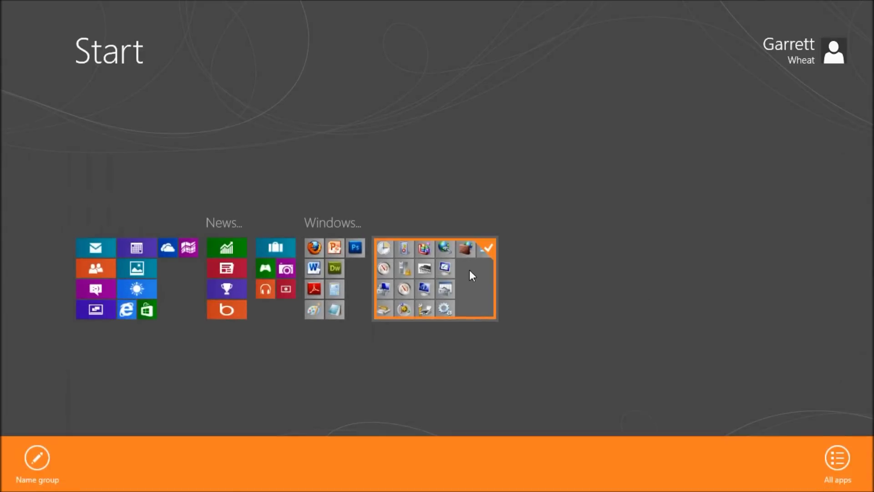
pyautogui.click(27, 457)
pyautogui.write('Administrative Too')
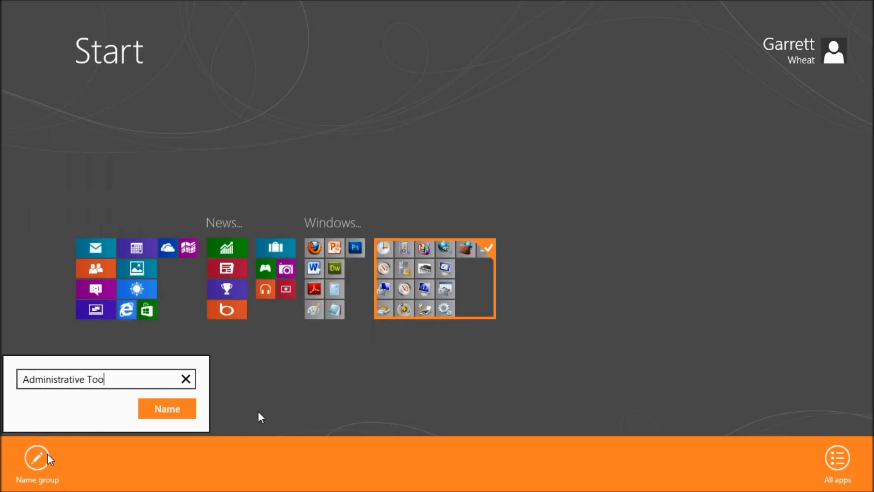
pyautogui.write('ls')
pyautogui.click(162, 407)
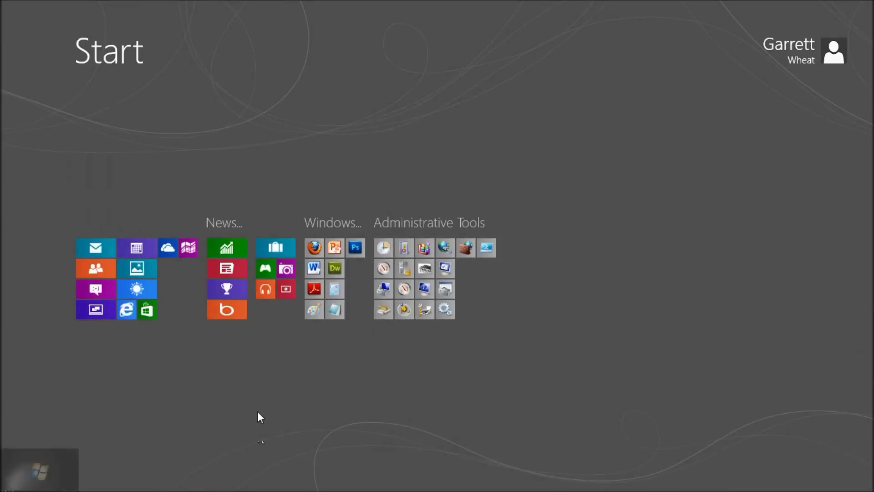
# Visit the desktop via the bottom-left corner, return to Start, and scroll to the group.
pyautogui.click(21, 480)
pyautogui.press('super')
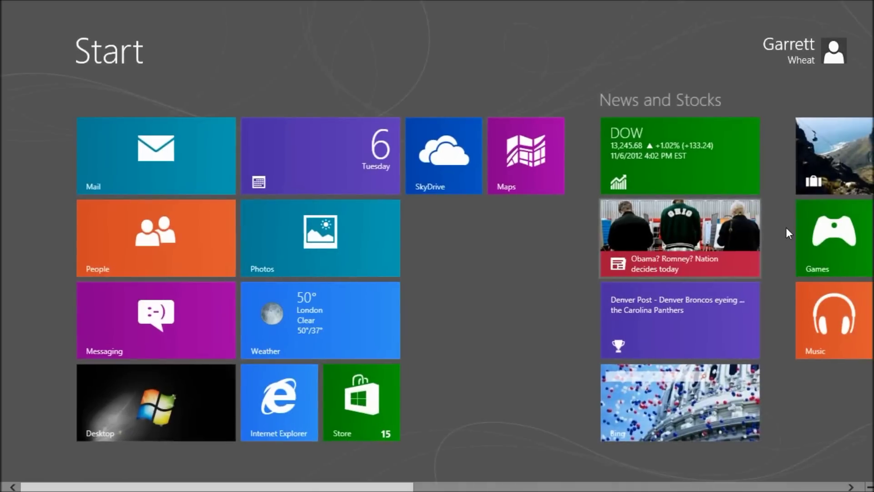
pyautogui.scroll(-5, 788, 231)
pyautogui.scroll(-5, 870, 245)
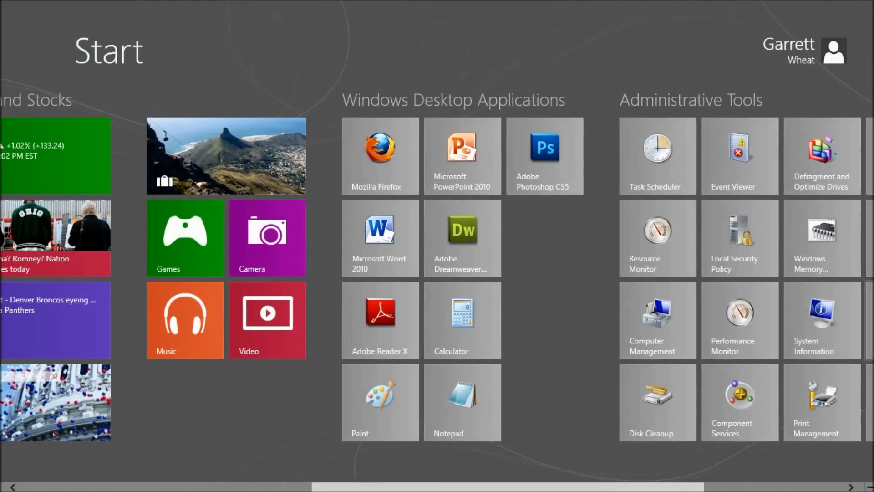
pyautogui.scroll(-2, 870, 334)
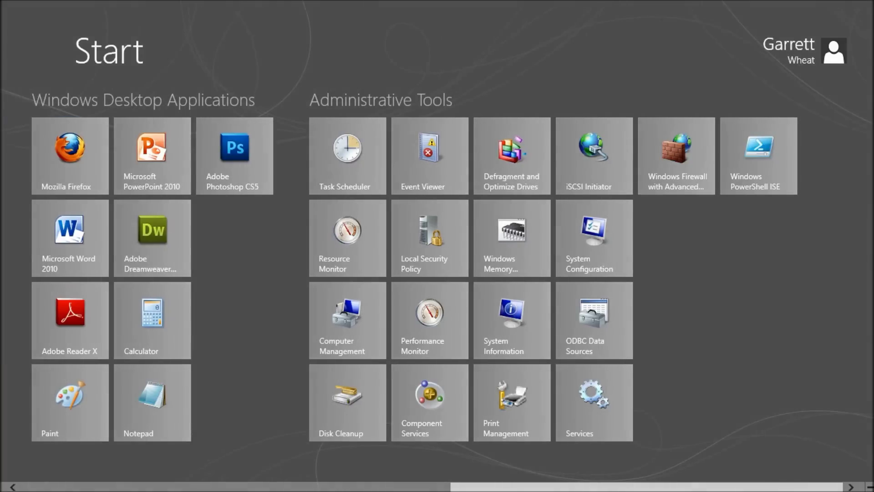
# Open PC settings and make the train-tunnel image the lock screen picture.
pyautogui.moveTo(872, 490)
pyautogui.click(845, 371)
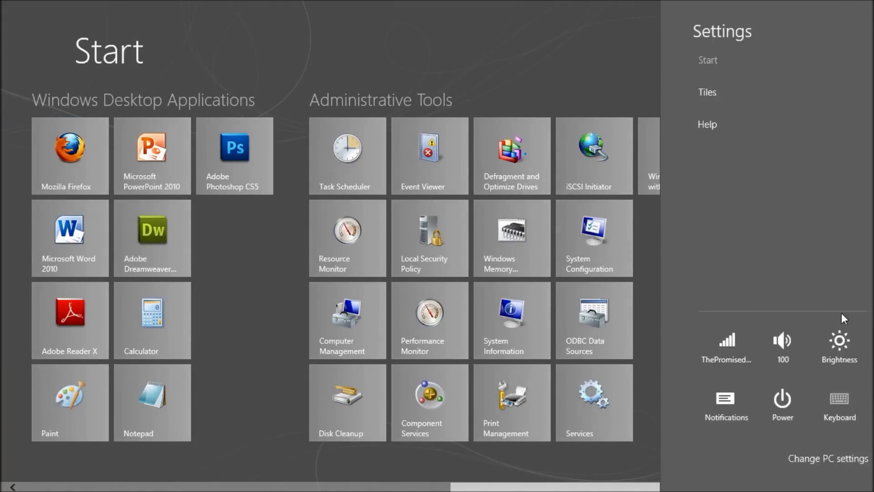
pyautogui.click(805, 461)
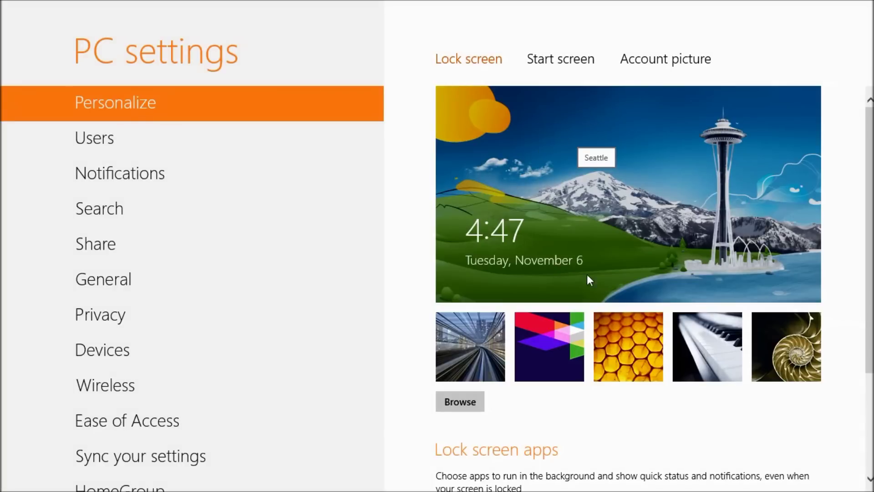
pyautogui.click(485, 347)
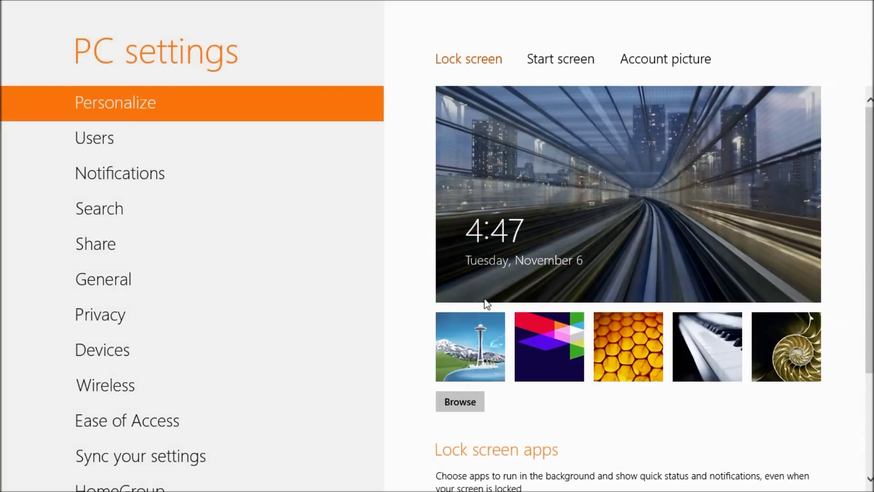
pyautogui.scroll(-3, 524, 319)
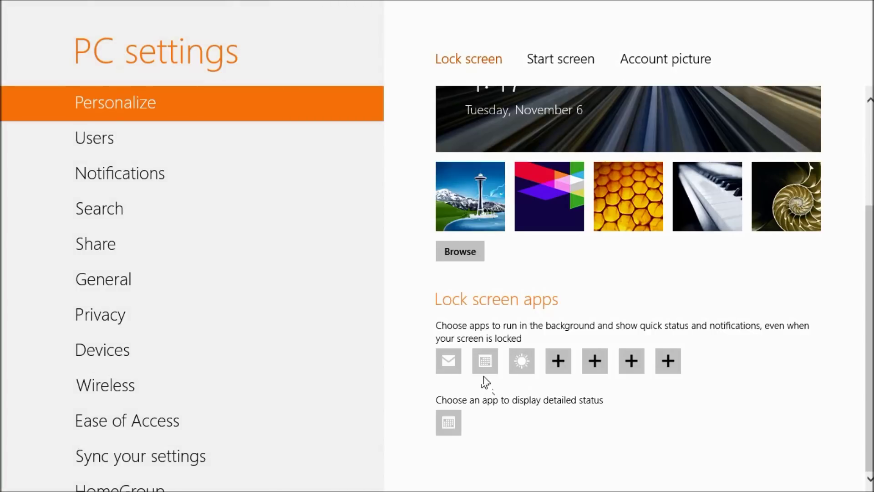
# Keep Mail in the first lock screen slot and add Messaging as the fourth app.
pyautogui.click(444, 364)
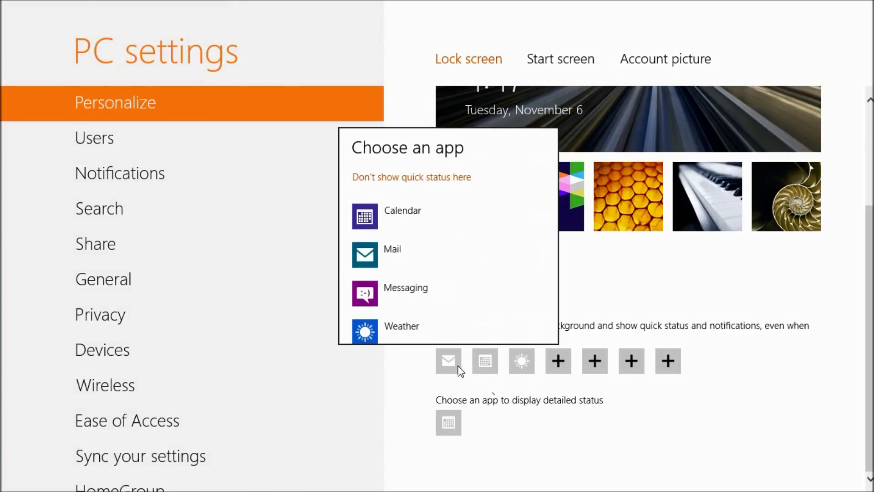
pyautogui.click(421, 250)
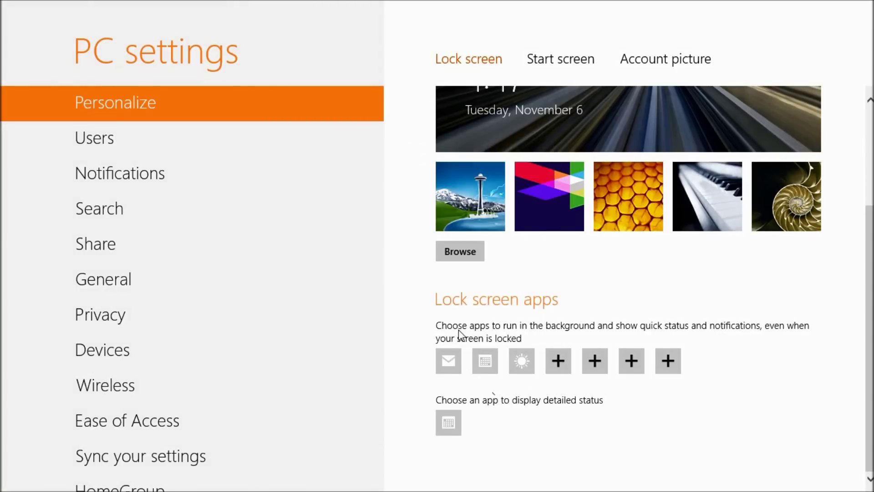
pyautogui.click(522, 359)
pyautogui.click(558, 360)
pyautogui.click(558, 360)
pyautogui.click(514, 269)
pyautogui.scroll(3, 486, 411)
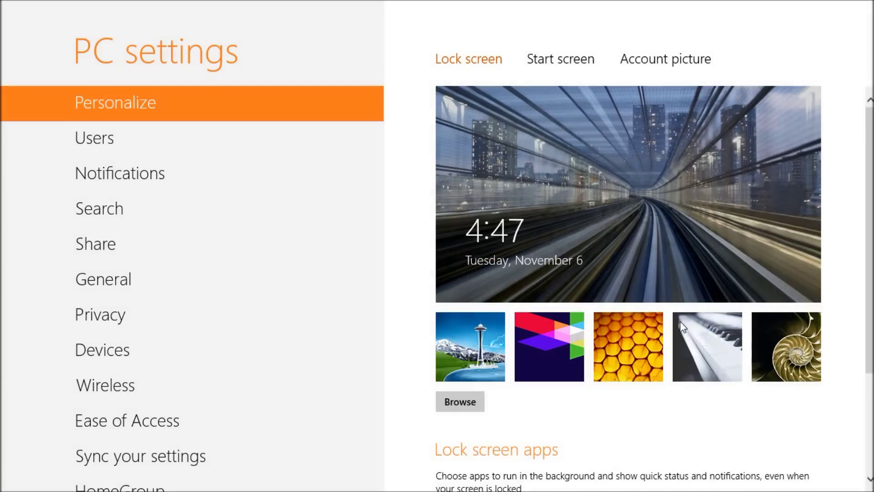
pyautogui.click(569, 70)
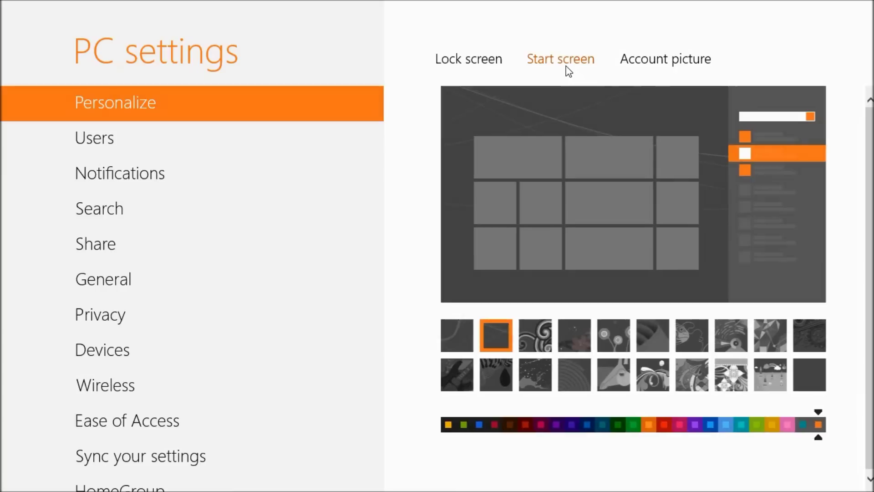
# Try the swirl and dandelion Start backgrounds, keep the original lines pattern, then view account settings.
pyautogui.click(544, 337)
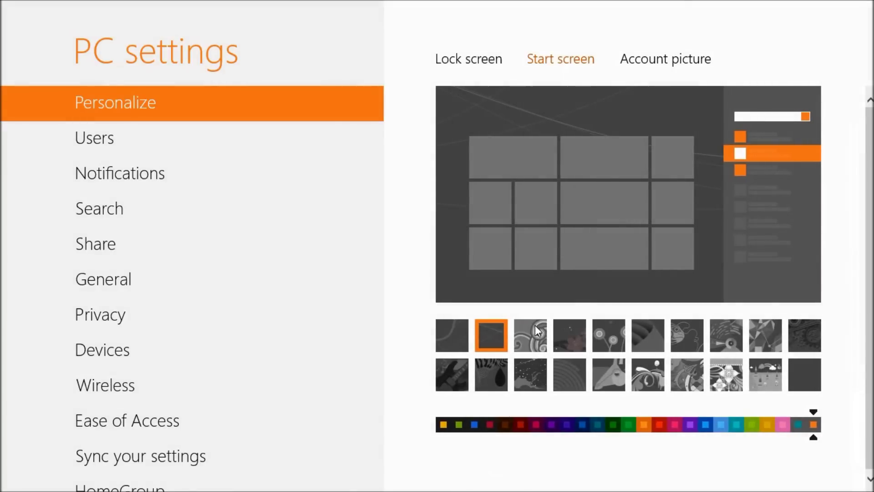
pyautogui.click(601, 335)
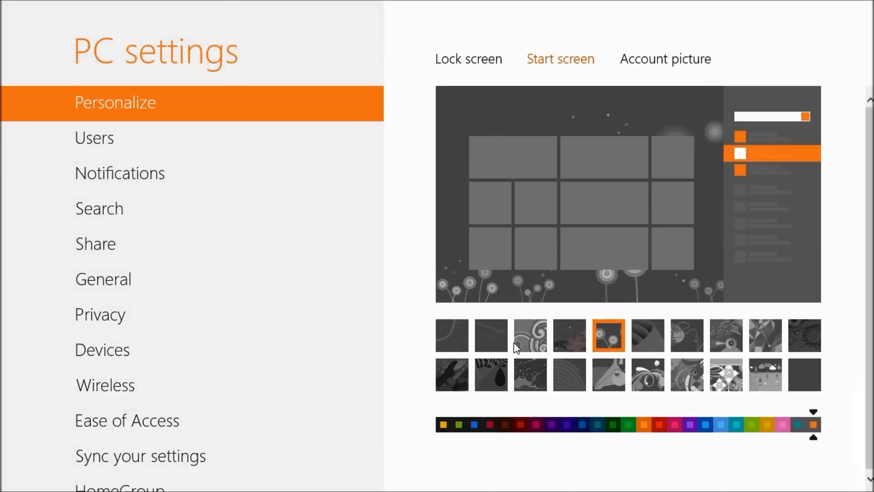
pyautogui.click(498, 336)
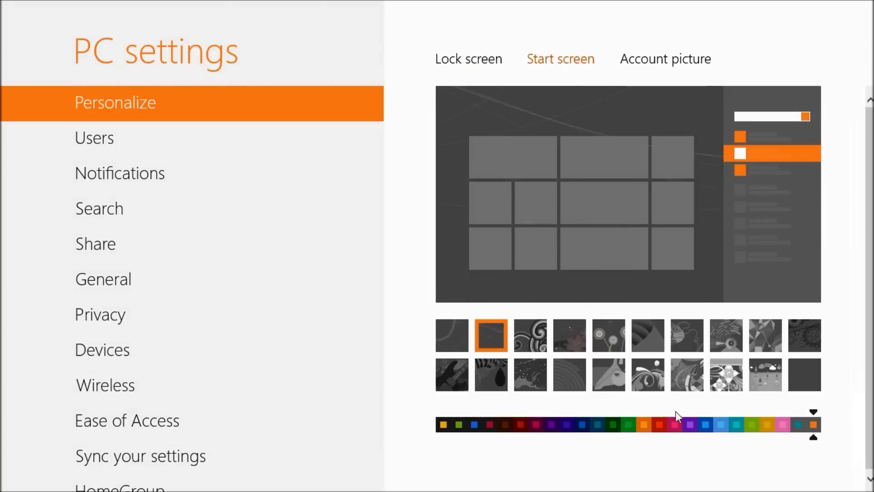
pyautogui.click(668, 61)
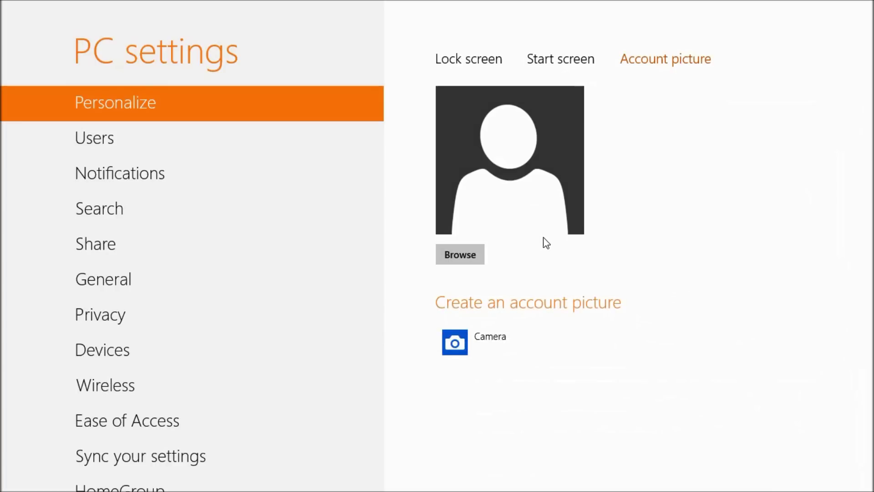
pyautogui.click(234, 151)
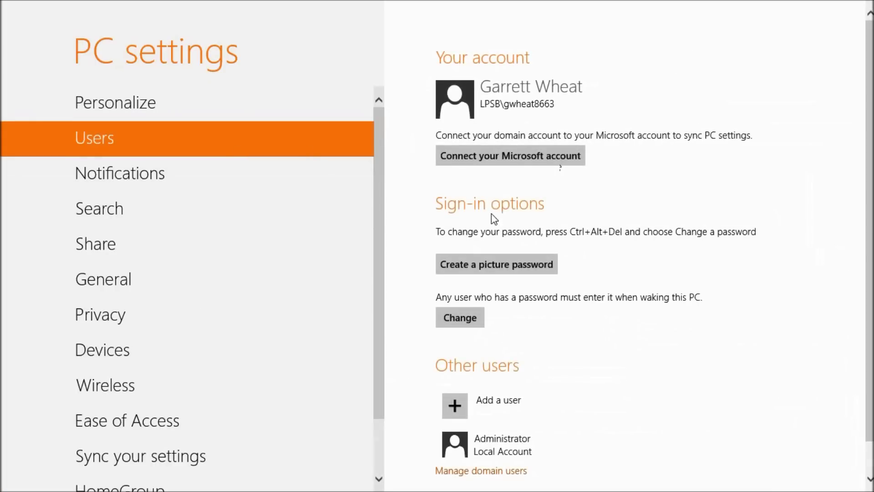
# Look through the Users, Notifications and Search settings pages.
pyautogui.scroll(-2, 560, 188)
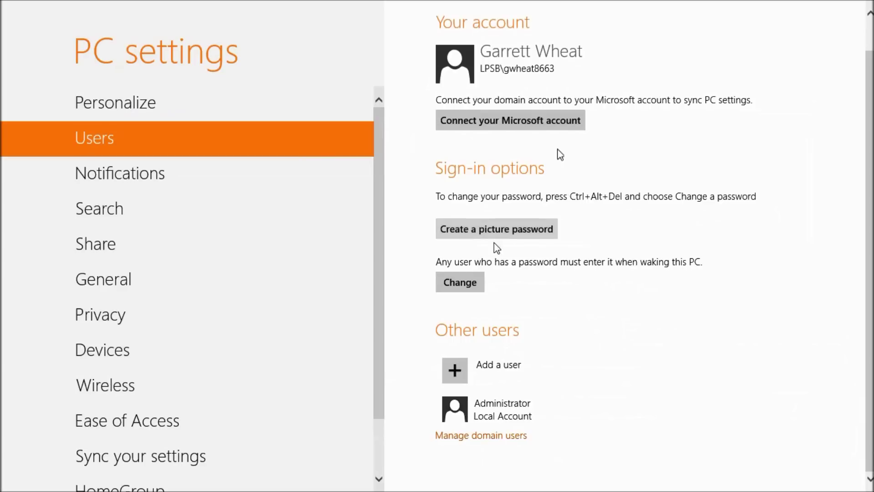
pyautogui.click(256, 184)
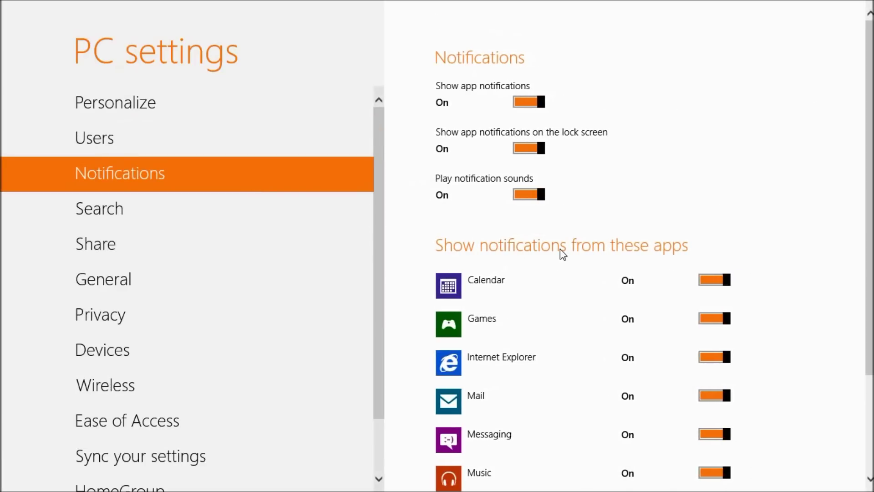
pyautogui.scroll(-3, 585, 246)
pyautogui.scroll(-2, 587, 237)
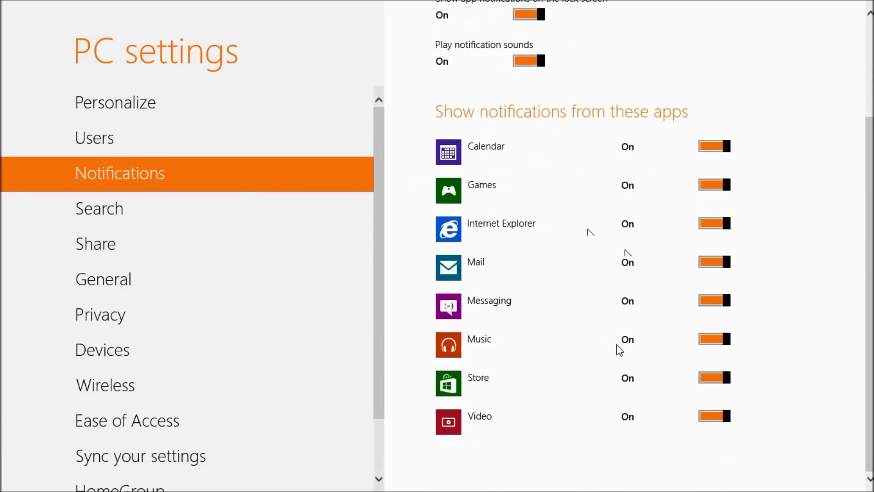
pyautogui.scroll(3, 595, 259)
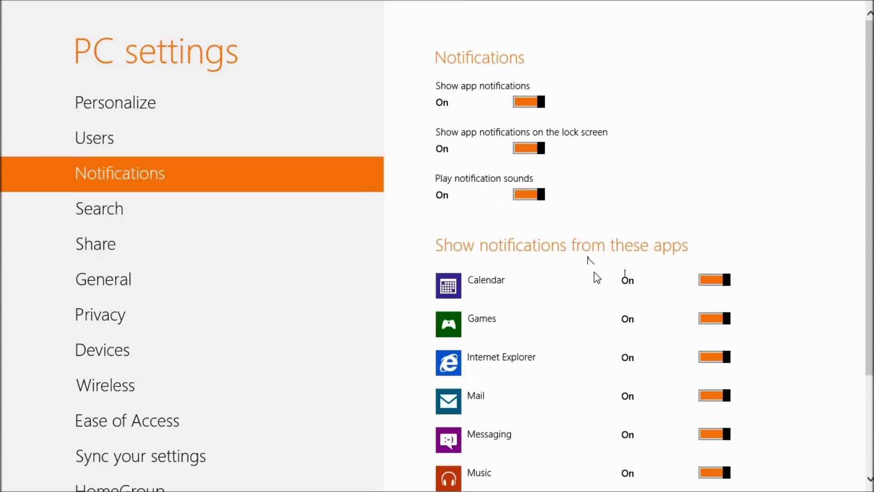
pyautogui.click(237, 222)
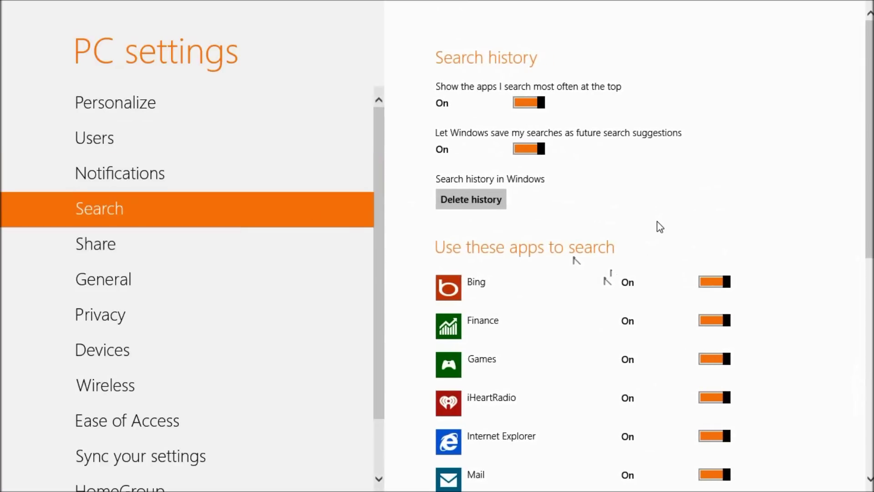
pyautogui.scroll(-5, 607, 281)
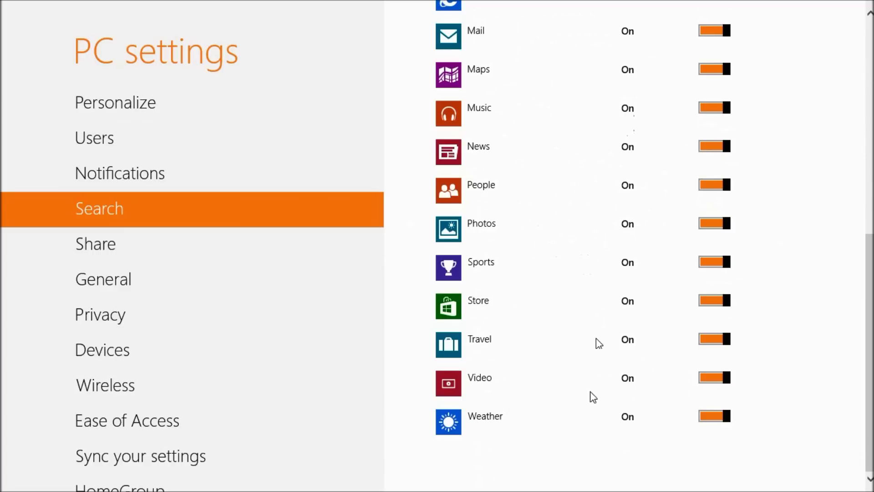
pyautogui.scroll(5, 598, 344)
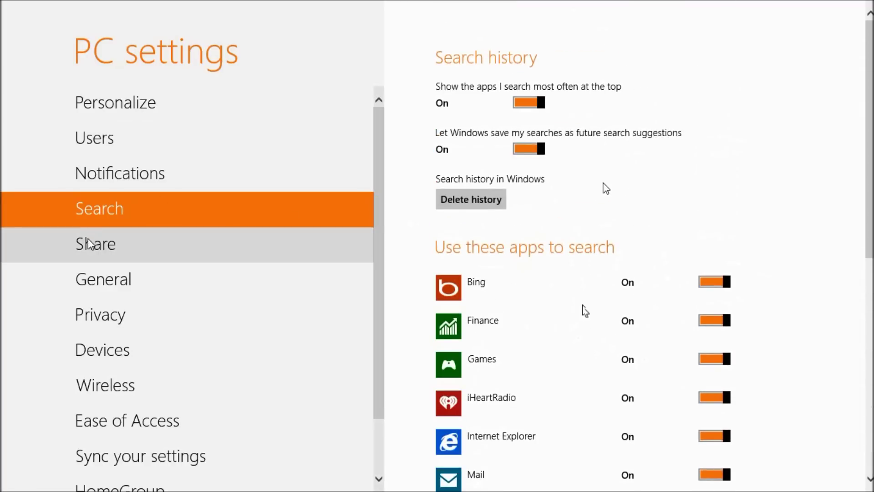
# Keep the Share items-in-list count at 5 and move on to General settings.
pyautogui.click(103, 244)
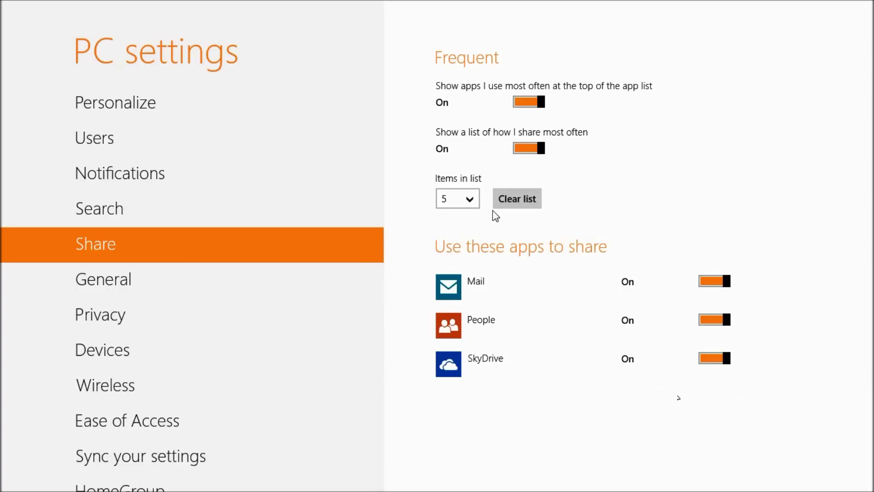
pyautogui.click(458, 199)
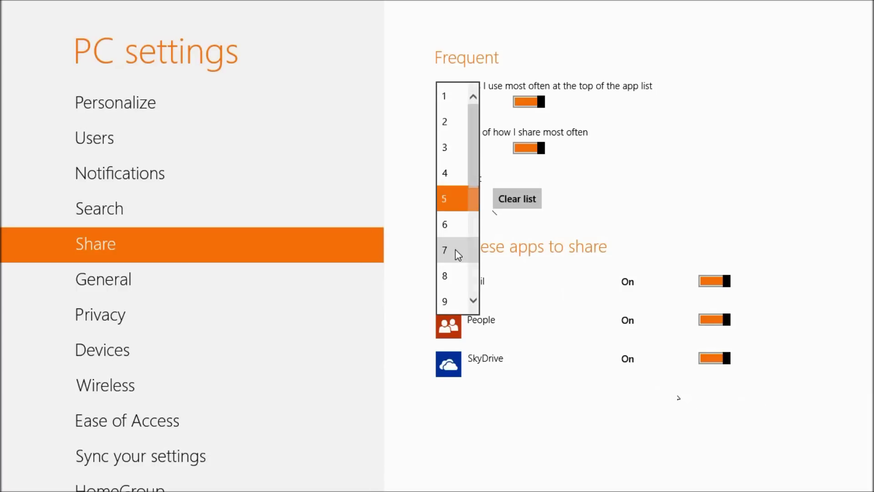
pyautogui.click(552, 253)
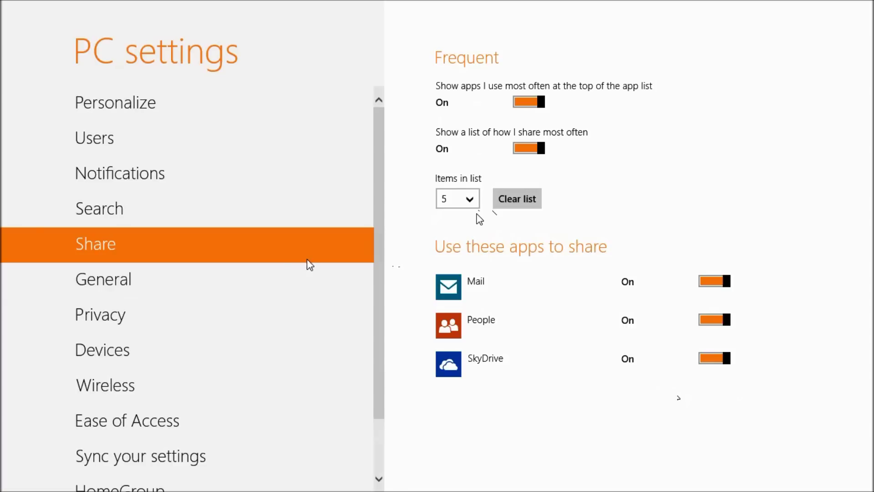
pyautogui.click(171, 281)
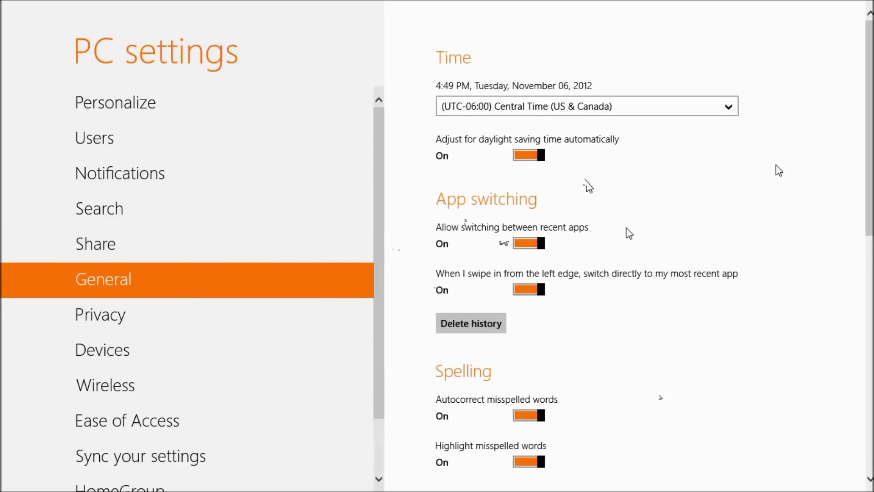
# Browse the Privacy, Devices and Wireless pages, then open Ease of Access.
pyautogui.scroll(-3, 779, 171)
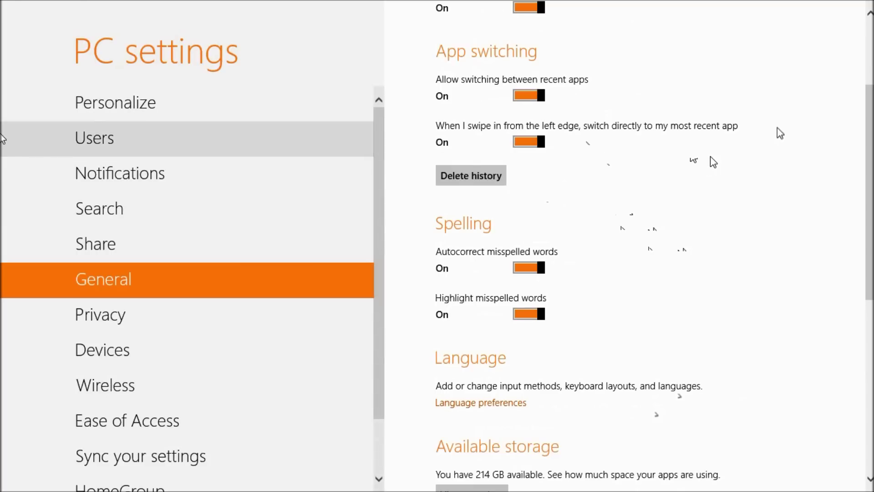
pyautogui.moveTo(2, 6)
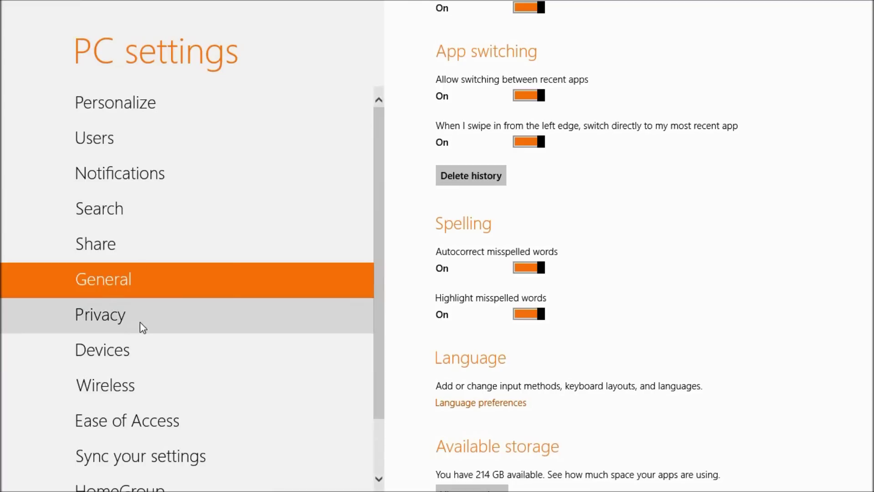
pyautogui.scroll(-2, 141, 321)
pyautogui.click(121, 234)
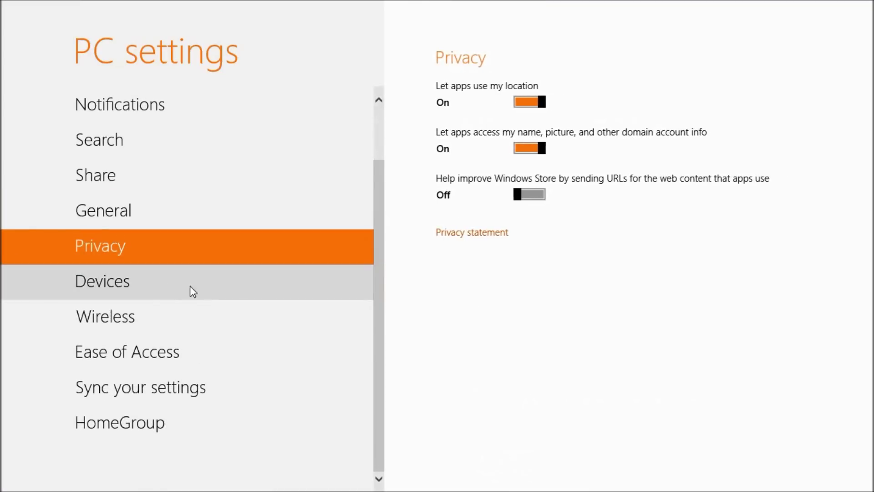
pyautogui.click(162, 294)
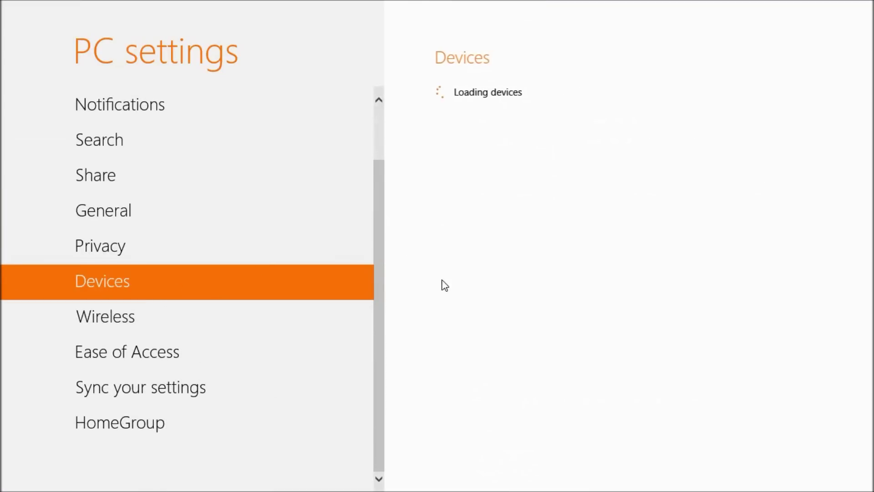
pyautogui.scroll(-5, 524, 264)
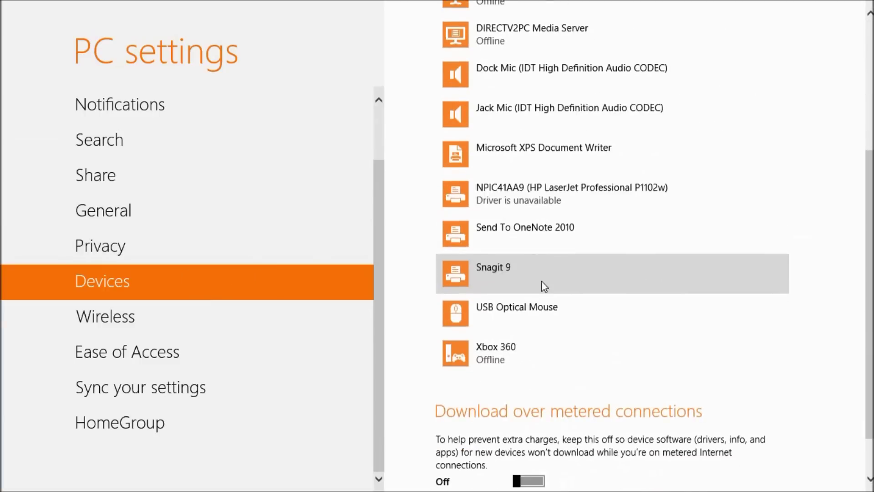
pyautogui.scroll(5, 501, 309)
pyautogui.click(91, 315)
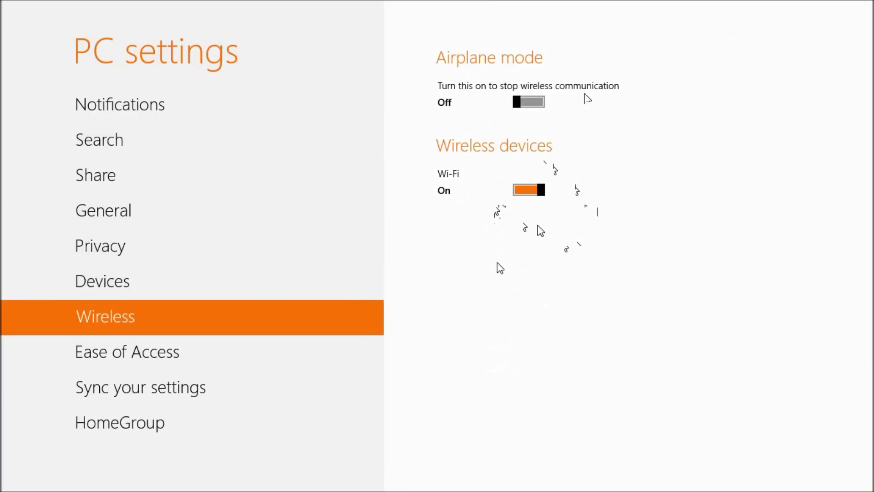
pyautogui.click(200, 364)
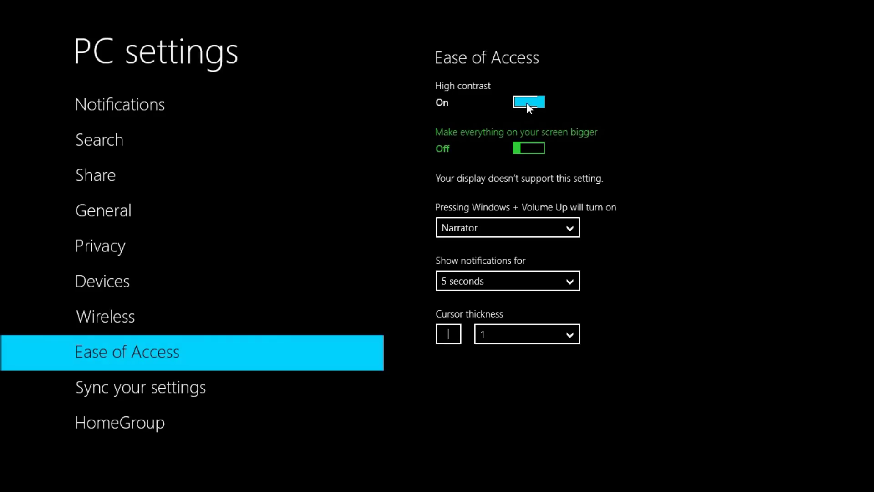
# Switch High contrast off, then check the Sync your settings and HomeGroup pages.
pyautogui.click(527, 103)
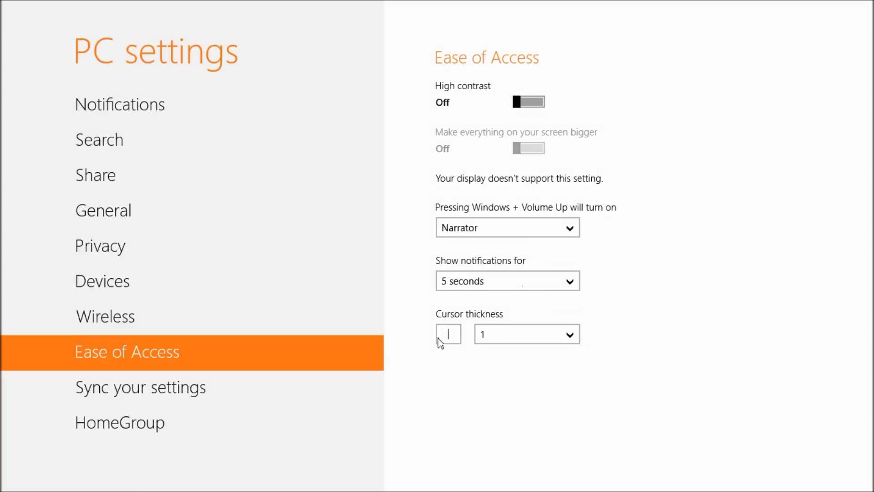
pyautogui.click(178, 388)
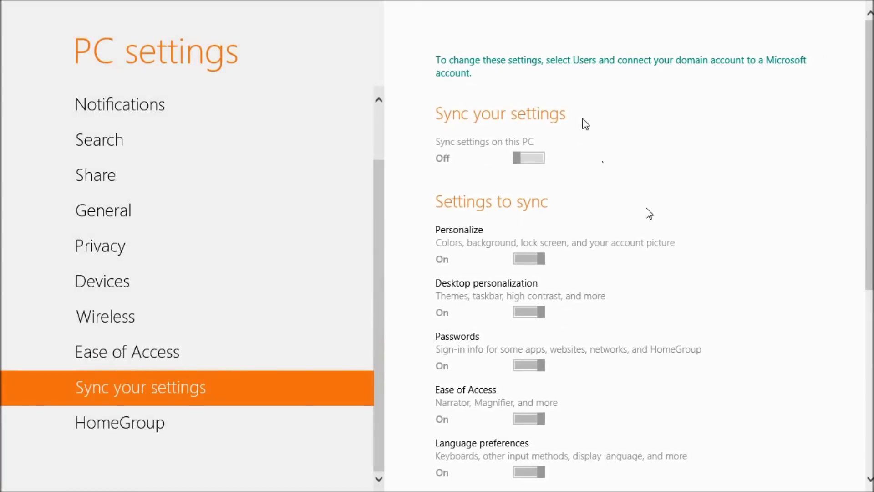
pyautogui.click(139, 425)
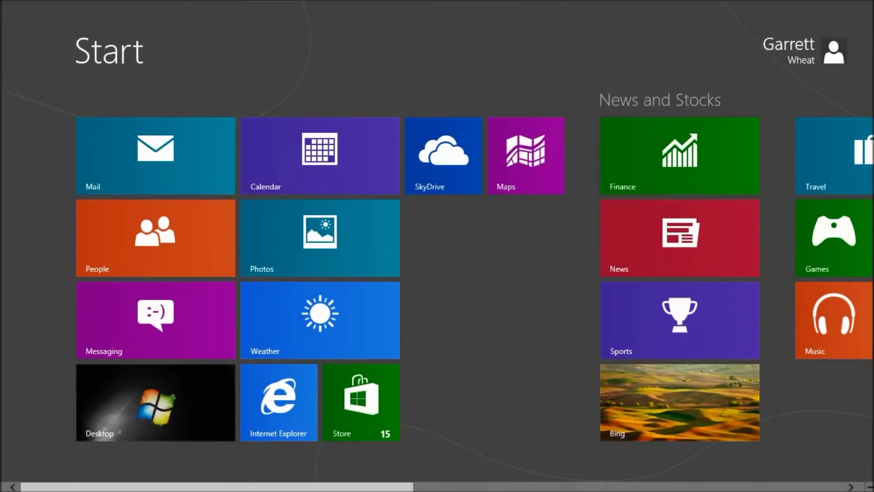
pyautogui.moveTo(872, 487)
pyautogui.click(840, 369)
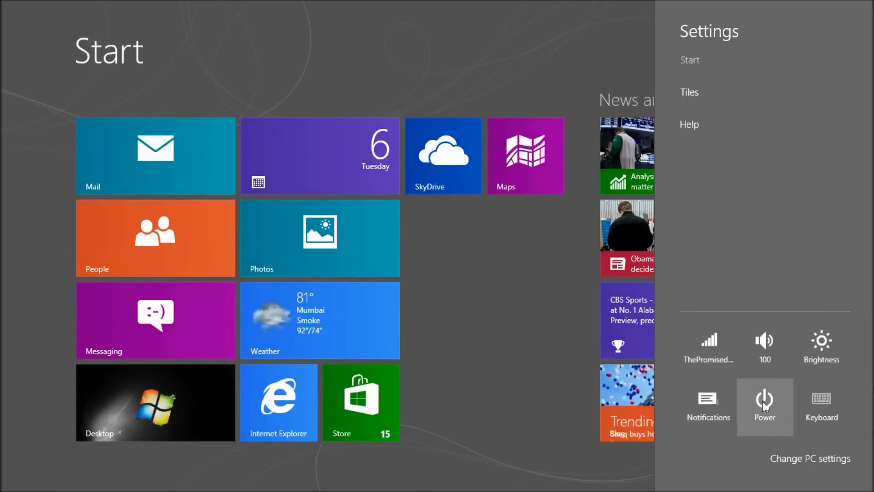
pyautogui.click(826, 400)
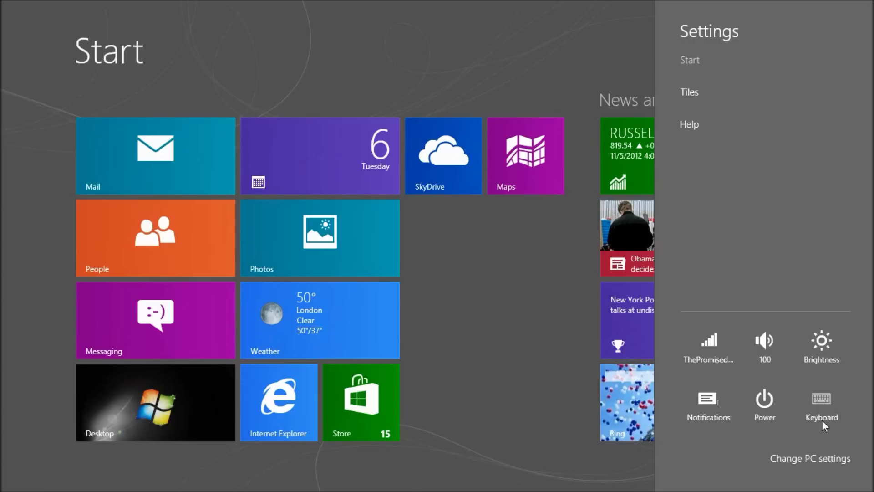
pyautogui.click(825, 400)
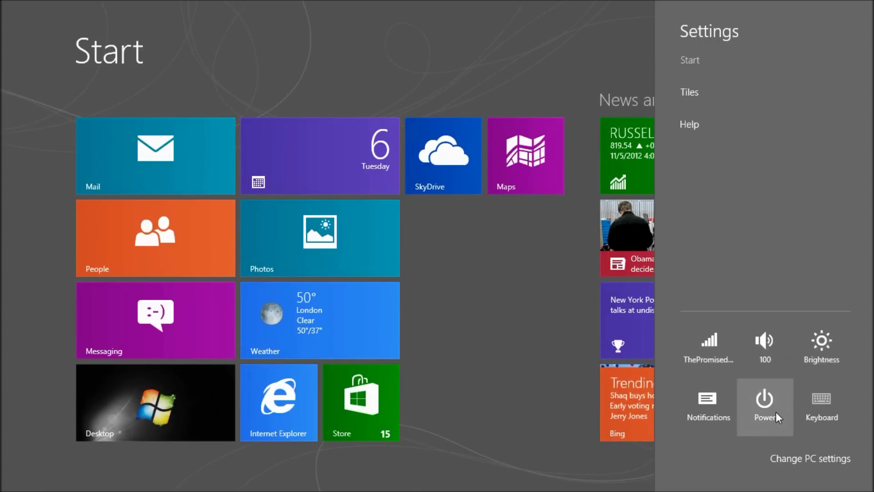
pyautogui.click(764, 411)
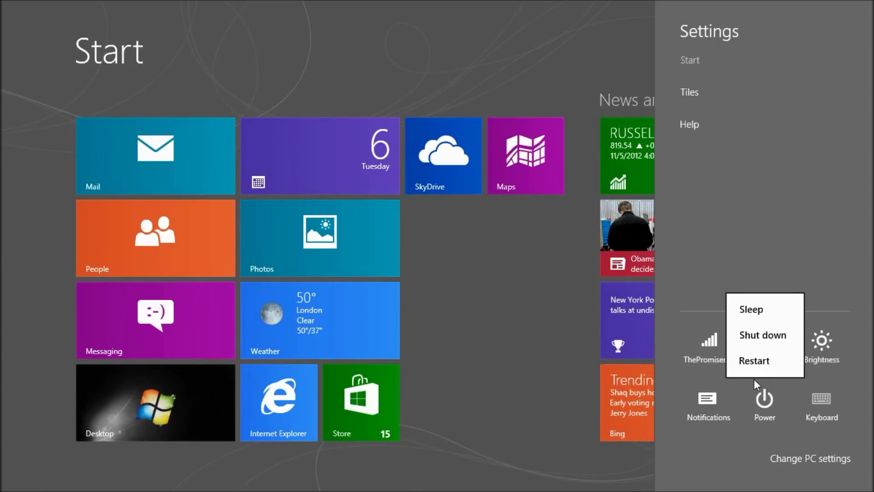
pyautogui.click(807, 198)
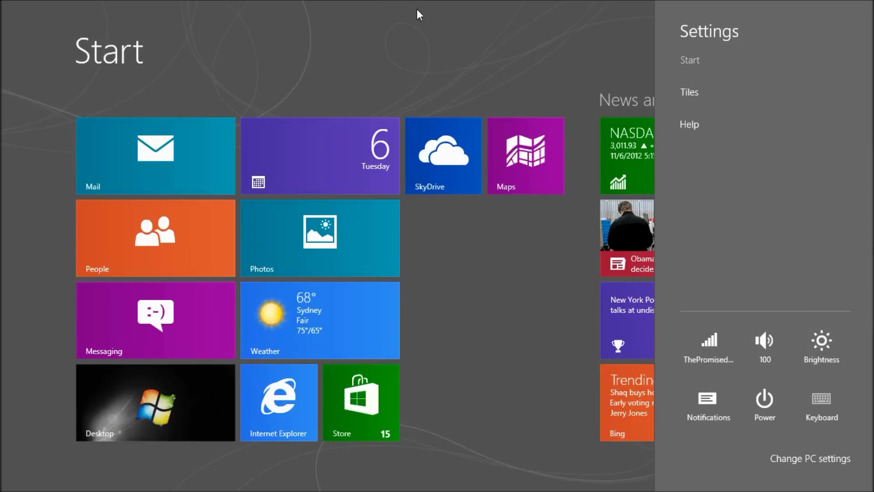
pyautogui.click(434, 25)
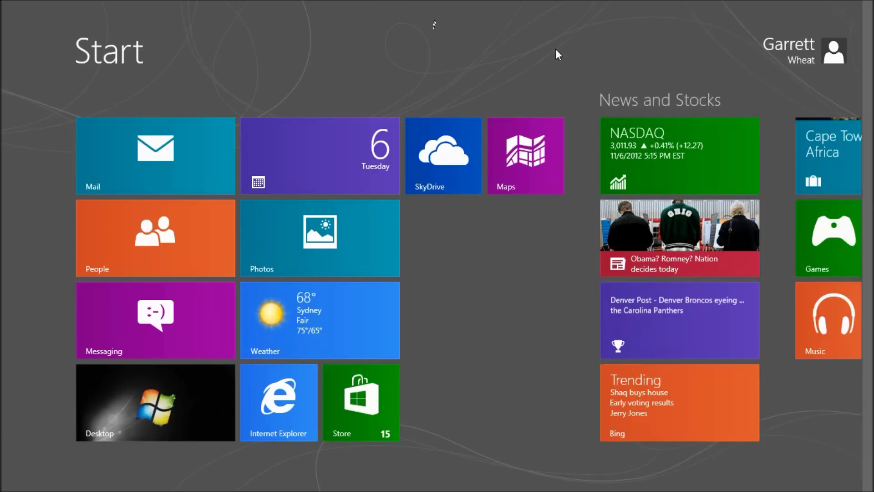
# Show the charms with the clock and date, then switch from Calendar to the desktop and back.
pyautogui.press('super+c')
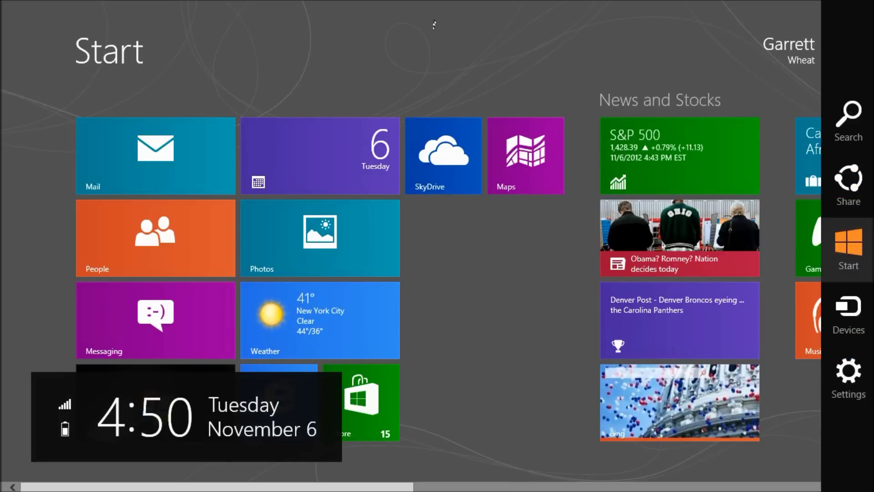
pyautogui.moveTo(2, 6)
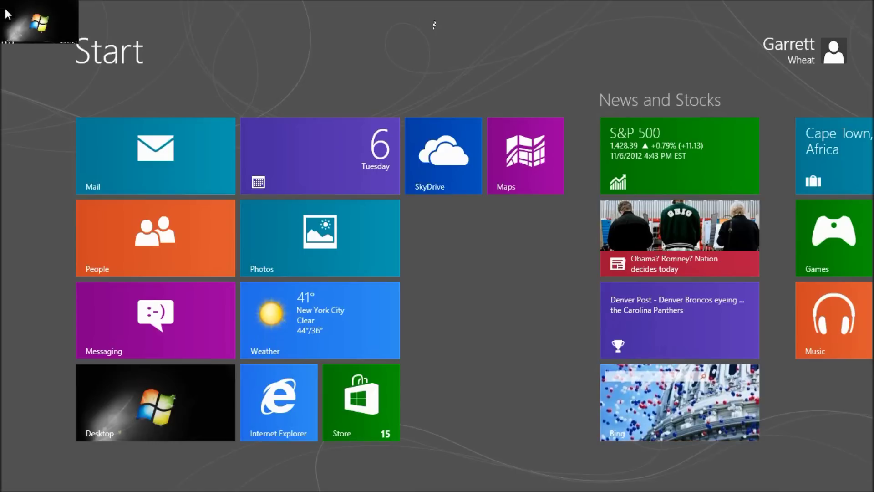
pyautogui.moveTo(1, 490)
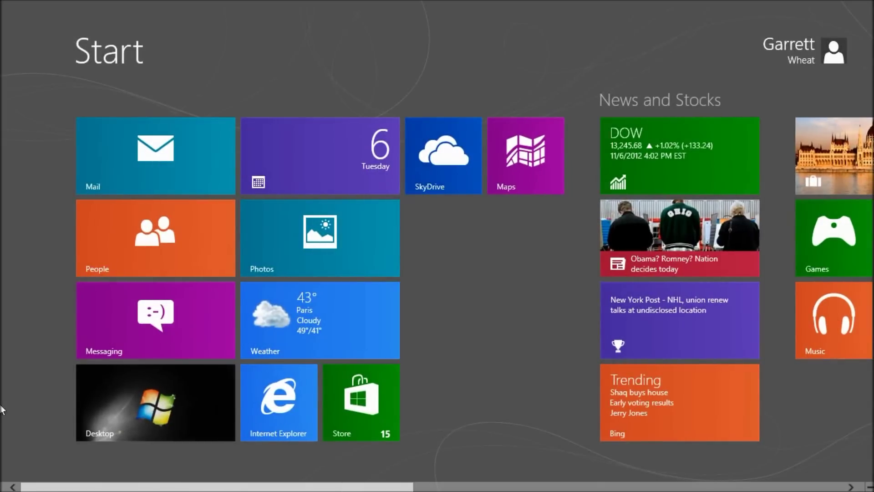
pyautogui.moveTo(1, 491)
pyautogui.click(4, 487)
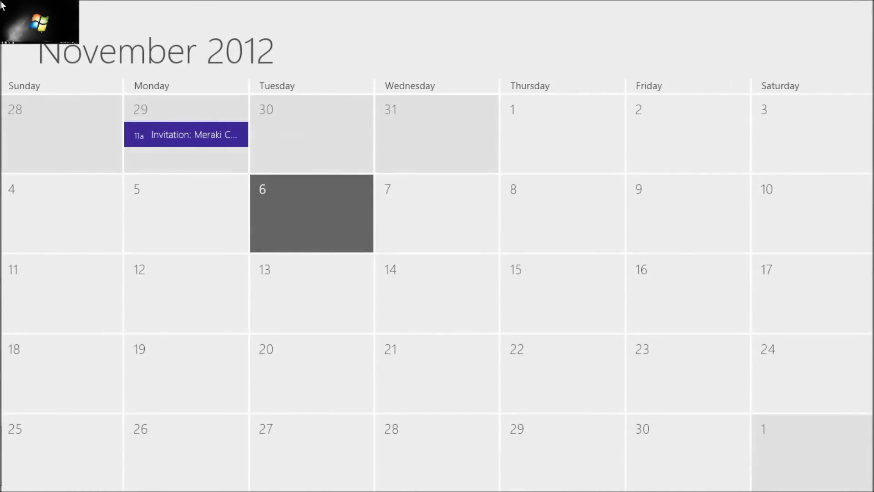
pyautogui.click(2, 5)
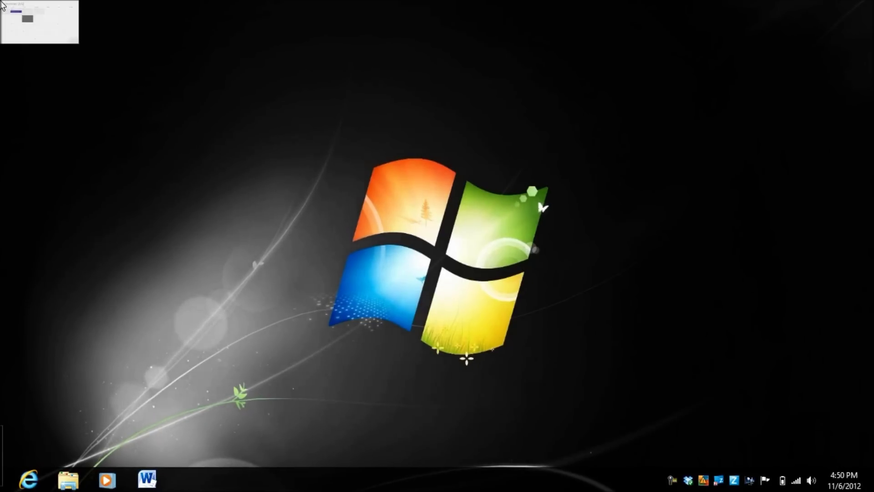
pyautogui.click(2, 6)
# Return to the Start screen, block Weather's location access, and close Weather.
pyautogui.moveTo(2, 478)
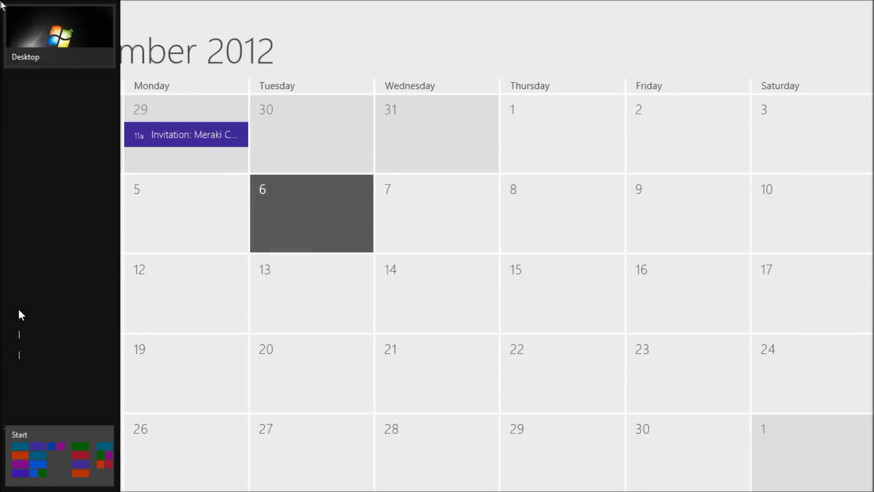
pyautogui.moveTo(828, 3)
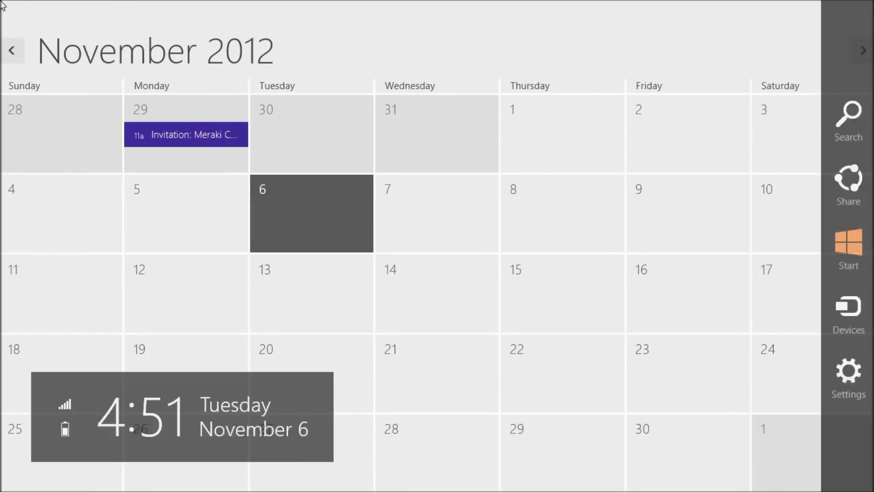
pyautogui.moveTo(3, 5)
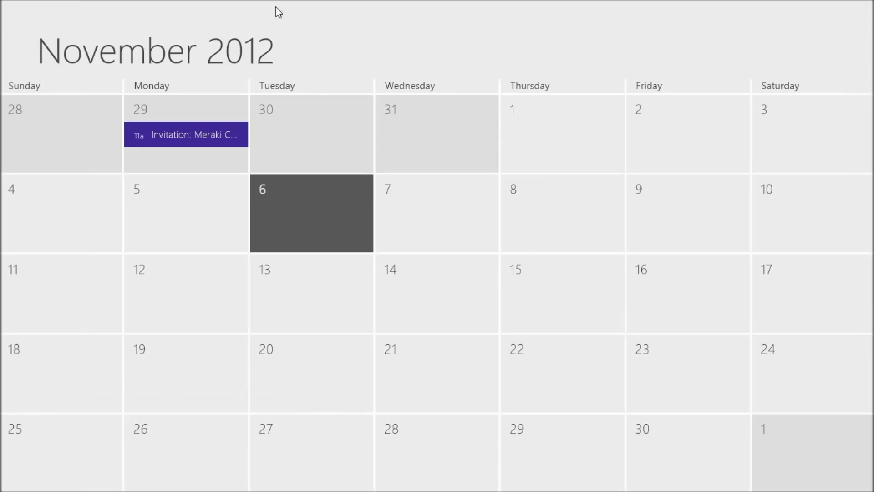
pyautogui.moveTo(3, 435)
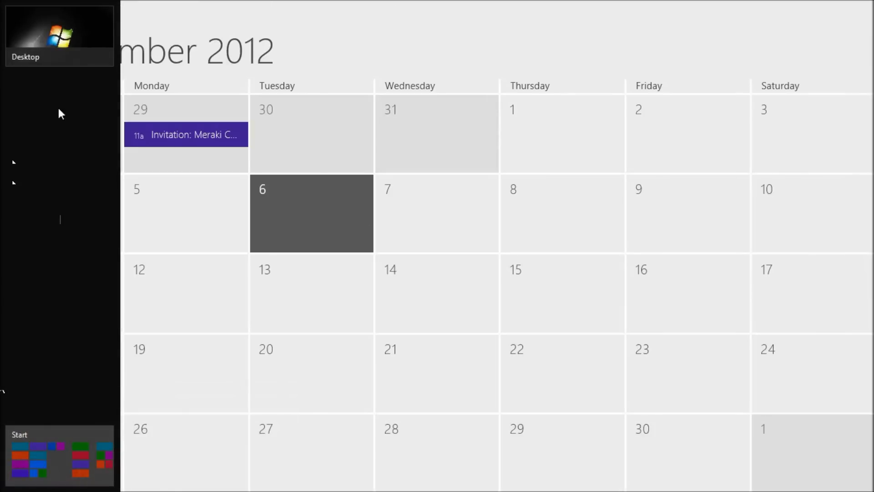
pyautogui.click(23, 457)
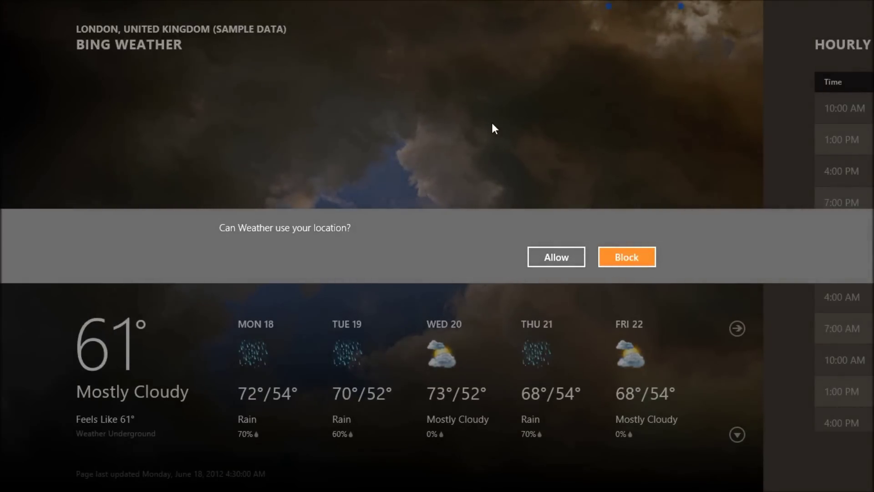
pyautogui.click(614, 256)
pyautogui.moveTo(368, 4); pyautogui.dragTo(344, 490)
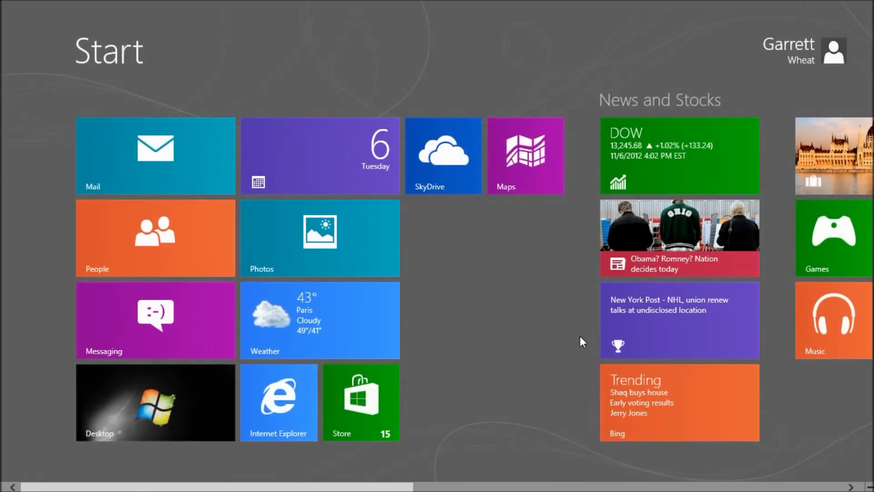